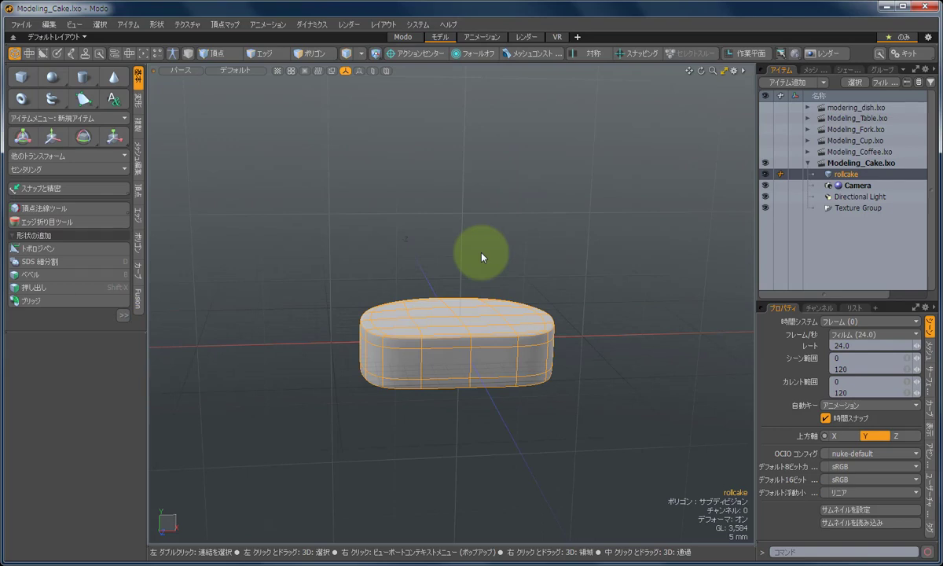
# Create a new scene and import the rollcake mesh from Modeling_Cake.lxo into it with its children and shaders.
pyautogui.click(24, 24)
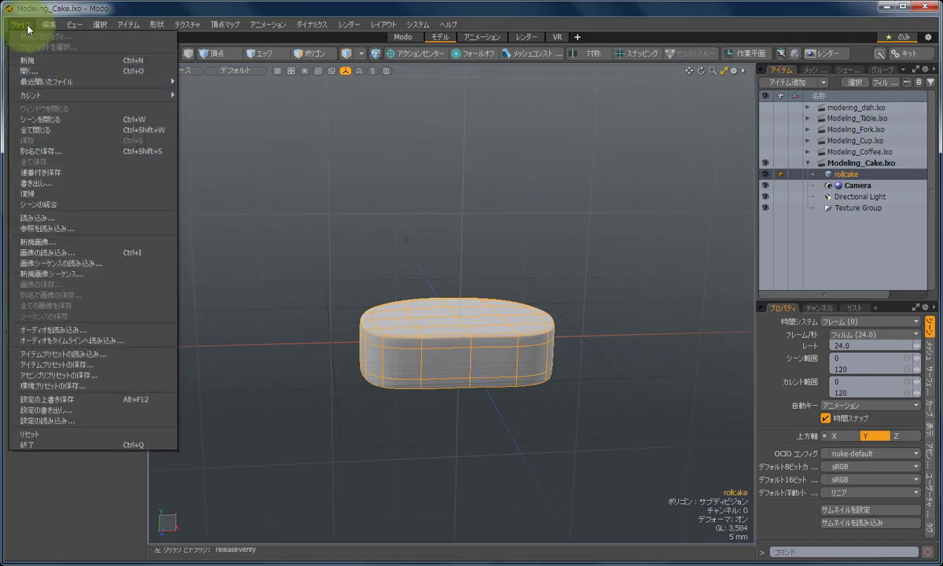
pyautogui.click(23, 61)
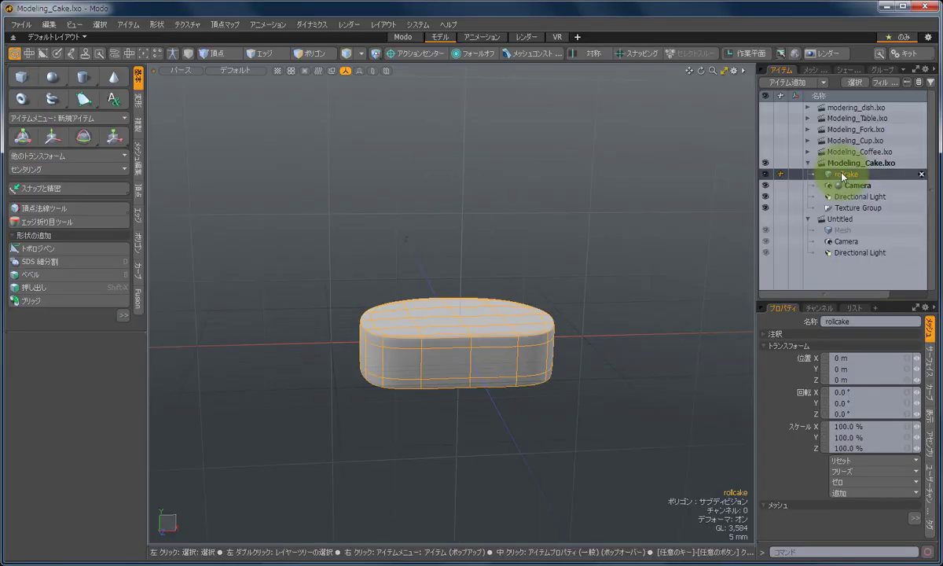
pyautogui.moveTo(844, 176); pyautogui.dragTo(832, 211)
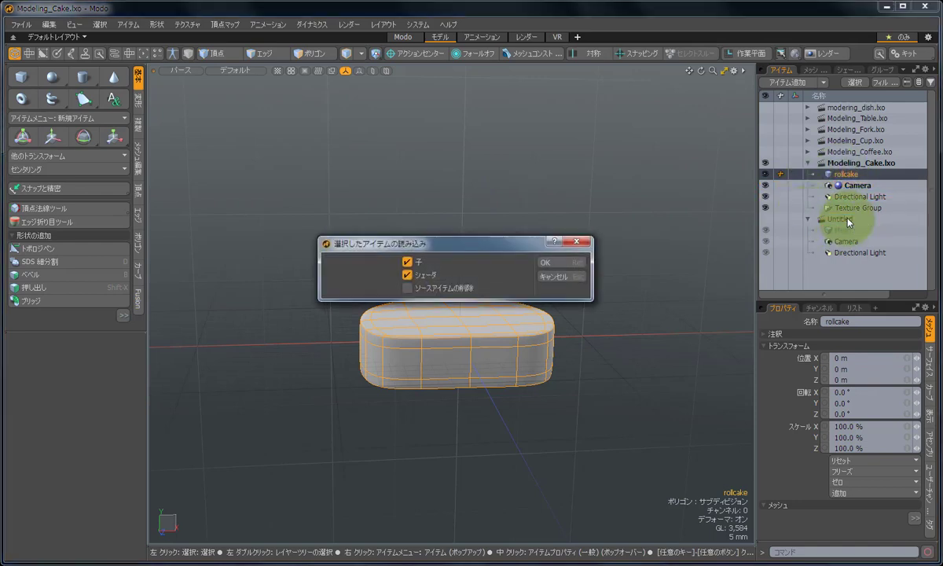
pyautogui.click(562, 263)
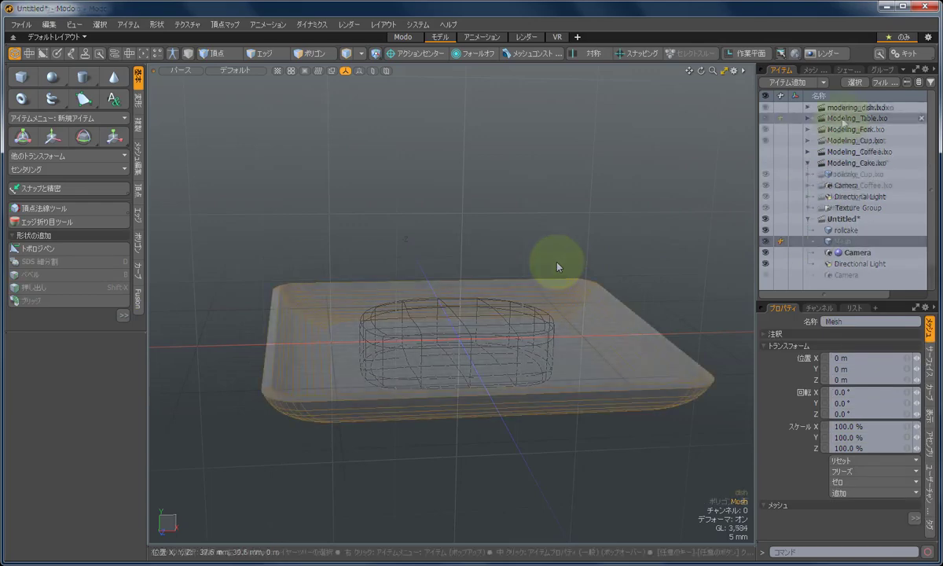
# Import the dish, table, Fork and cap meshes from their source scenes into the new scene and select the dish.
pyautogui.moveTo(840, 118); pyautogui.dragTo(814, 209)
pyautogui.click(556, 262)
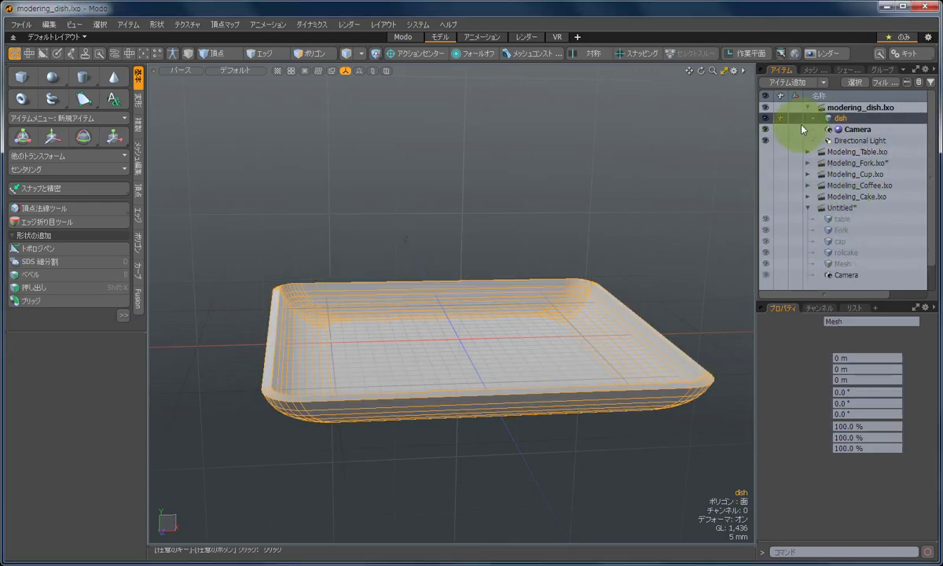
pyautogui.click(810, 108)
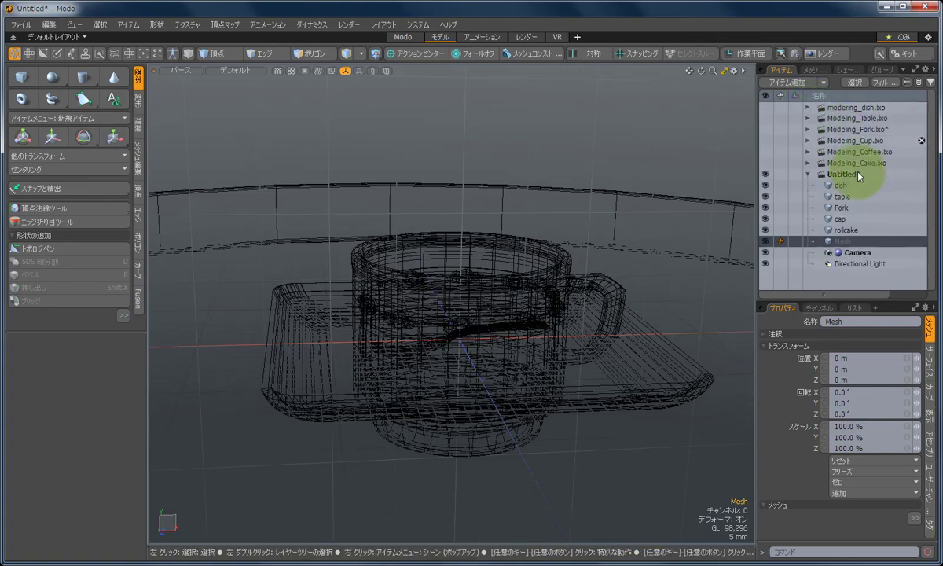
pyautogui.click(834, 185)
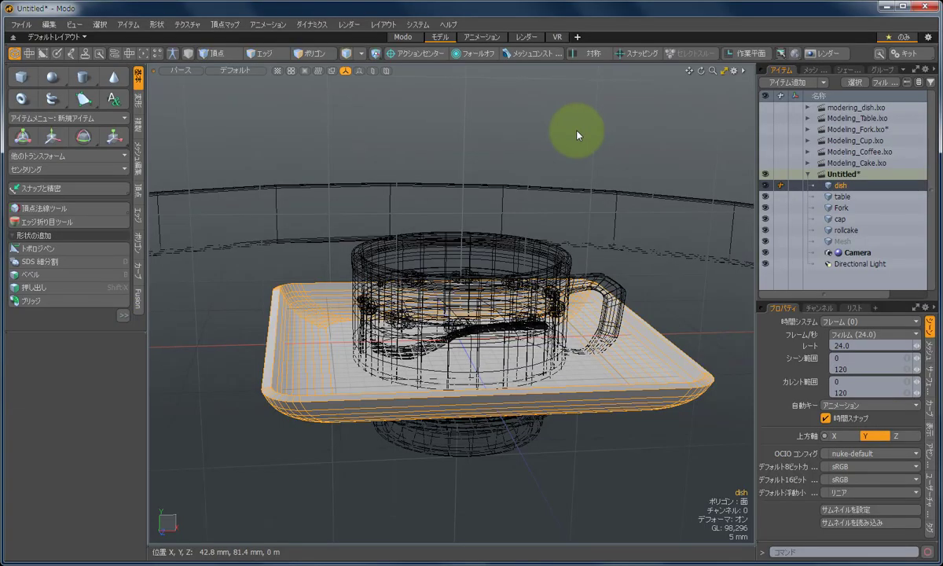
# Save the assembled scene to the desktop under the name layout.
pyautogui.click(18, 29)
pyautogui.click(32, 132)
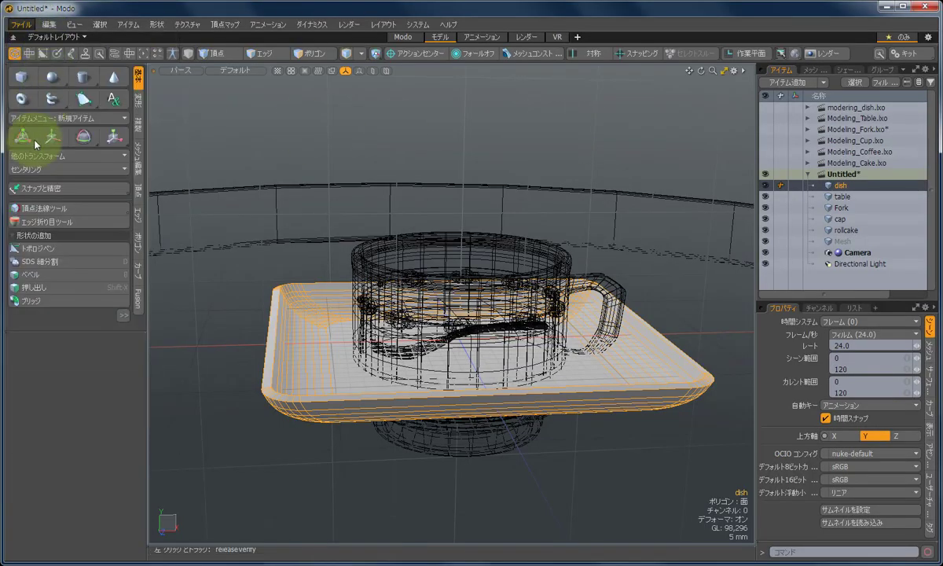
pyautogui.click(21, 26)
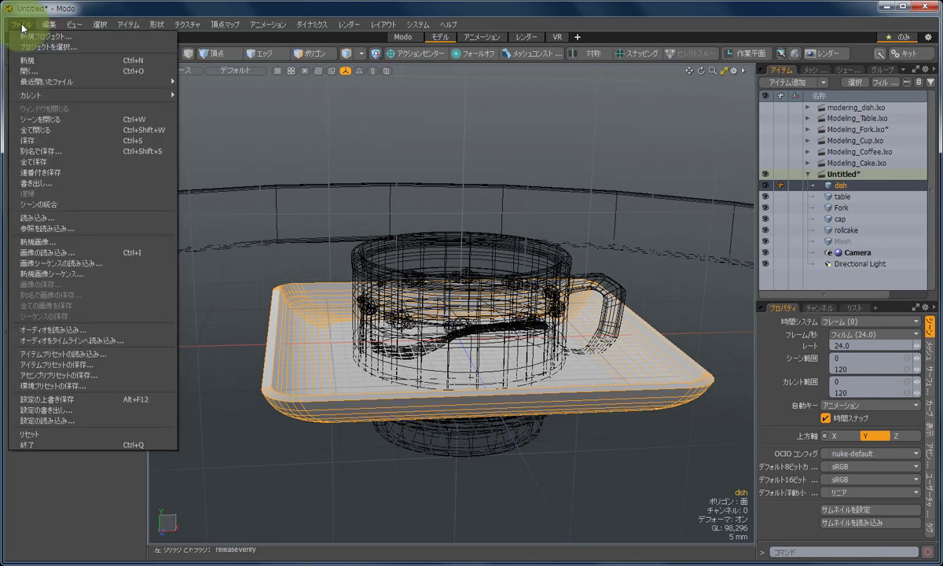
pyautogui.click(30, 143)
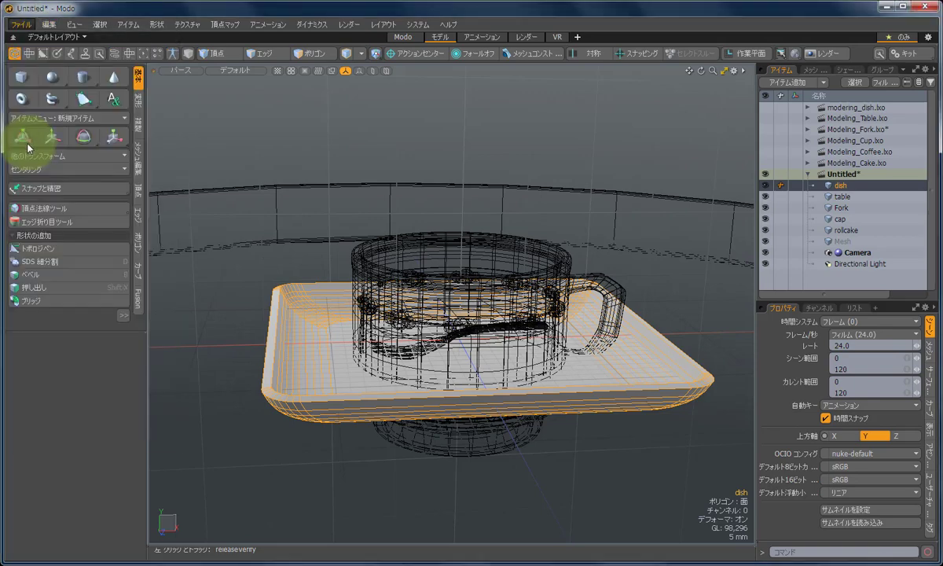
pyautogui.click(60, 115)
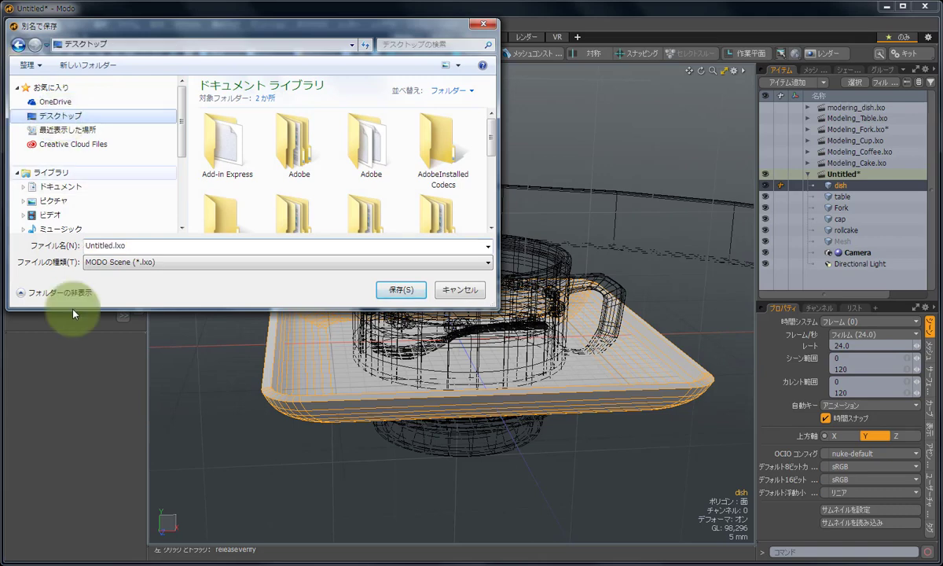
pyautogui.click(140, 248)
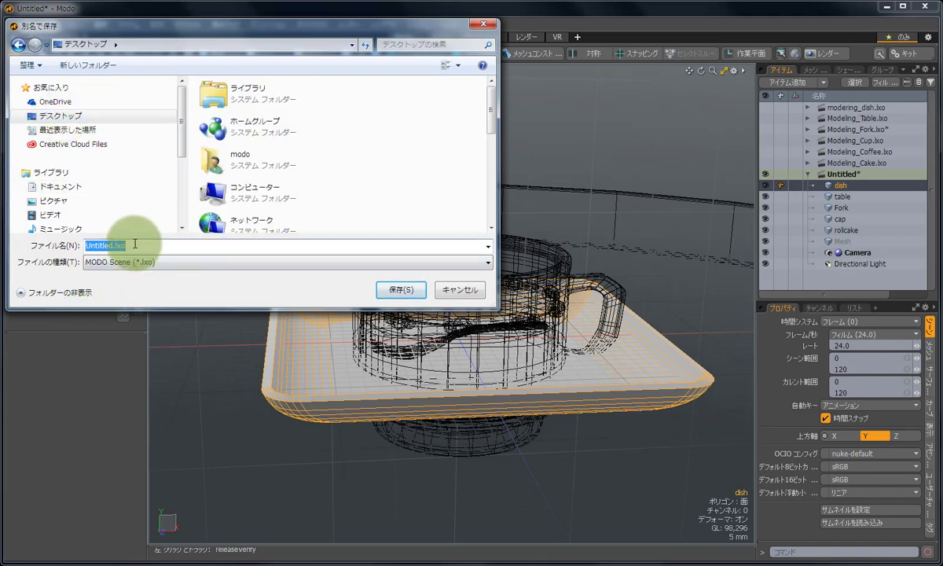
pyautogui.write('layout')
pyautogui.press('Return')
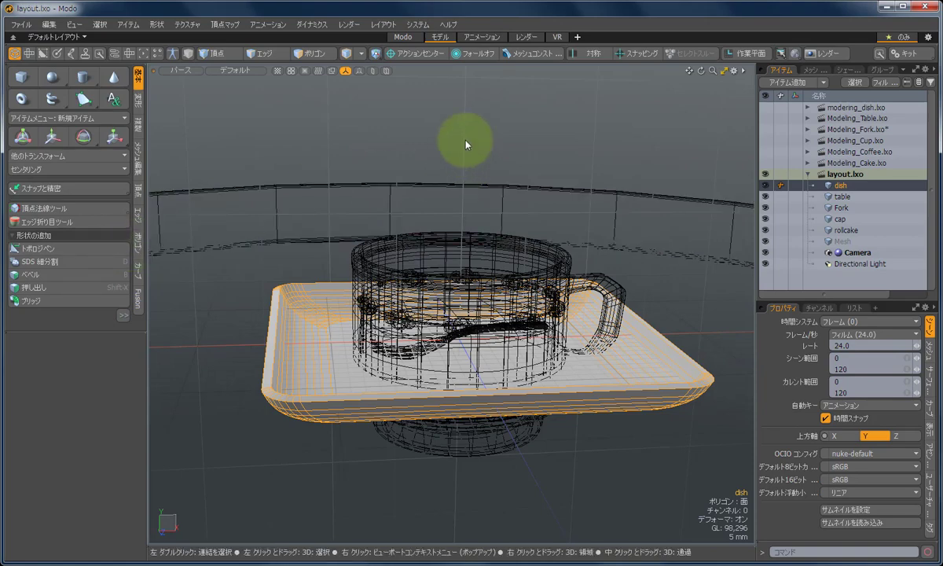
# Close the cake, coffee, cup, fork, table and dish source scenes, keeping only layout.lxo open.
pyautogui.click(922, 163)
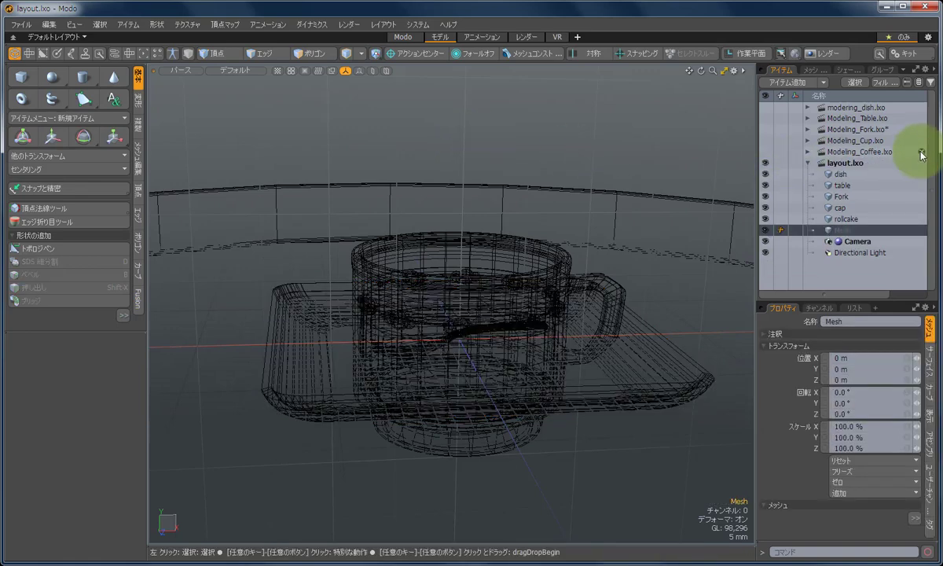
pyautogui.click(922, 152)
pyautogui.click(923, 140)
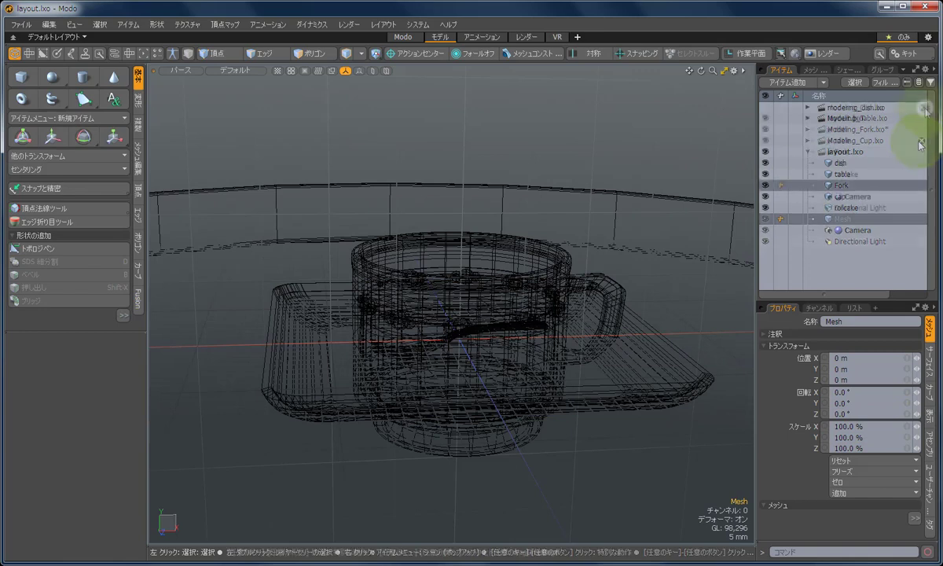
pyautogui.click(923, 130)
pyautogui.click(924, 118)
pyautogui.click(924, 108)
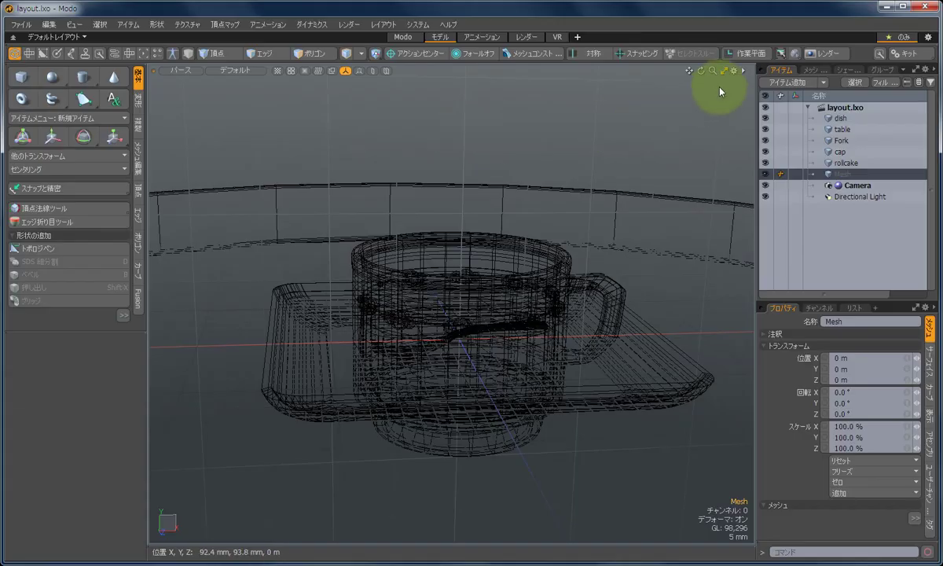
# Set the 3D viewport's center display (センター表示) to all items (全て).
pyautogui.click(733, 72)
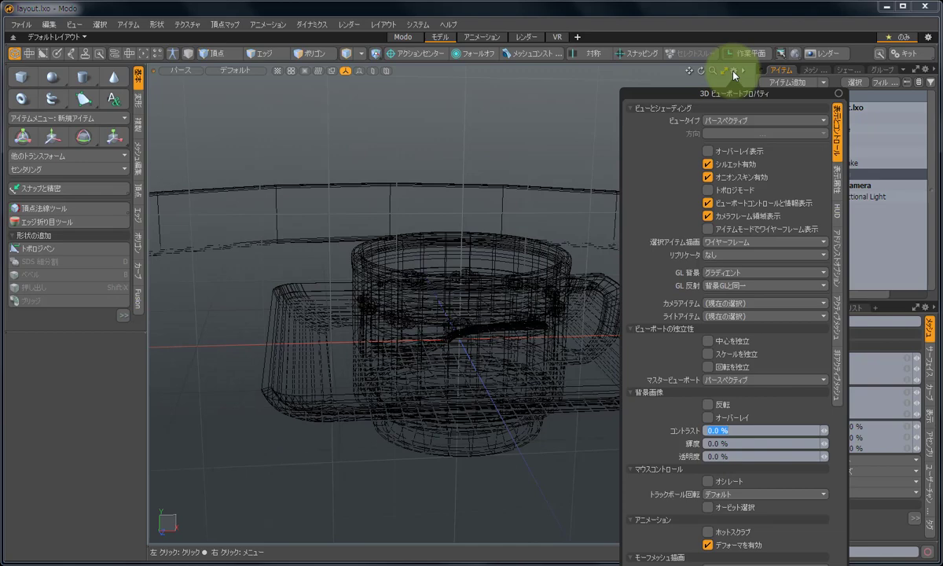
pyautogui.moveTo(787, 94); pyautogui.dragTo(616, 59)
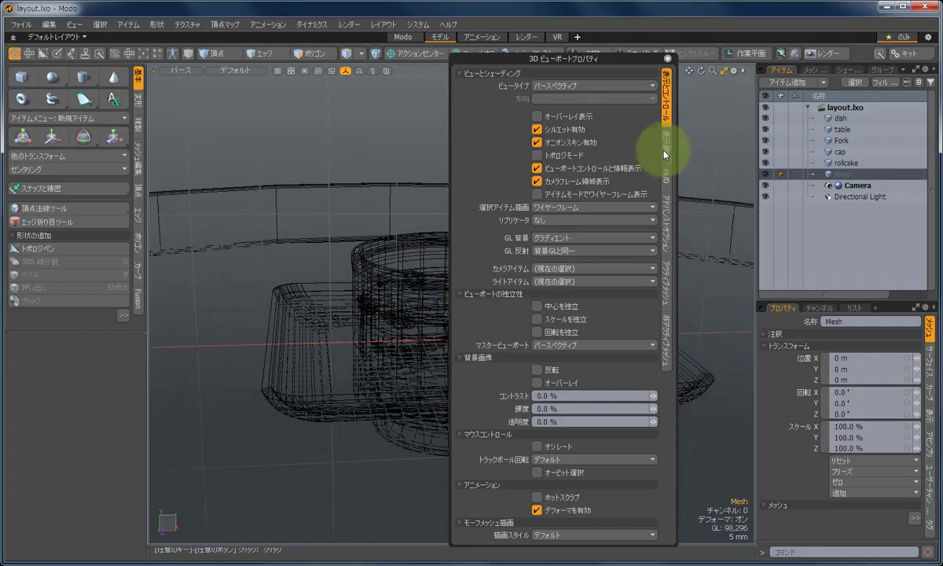
pyautogui.click(665, 145)
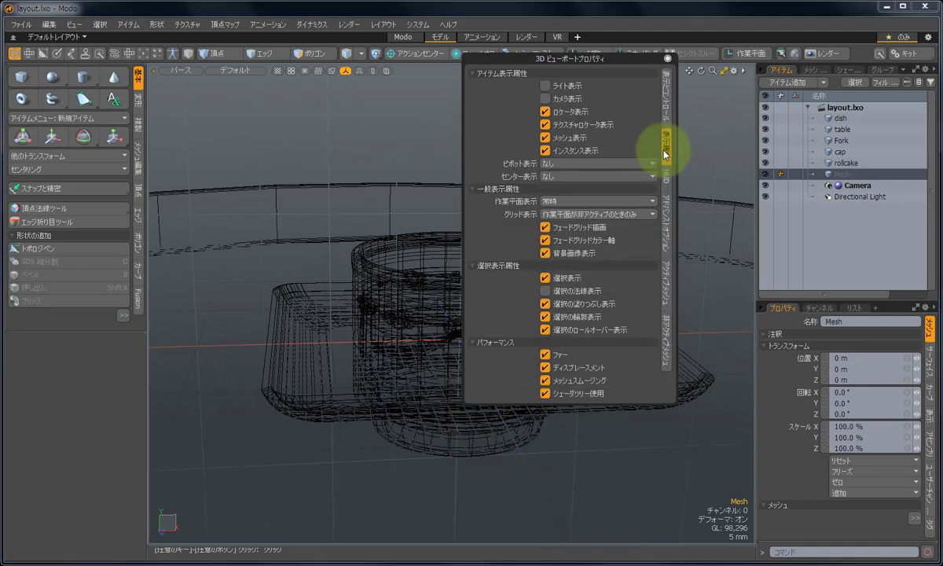
pyautogui.click(560, 177)
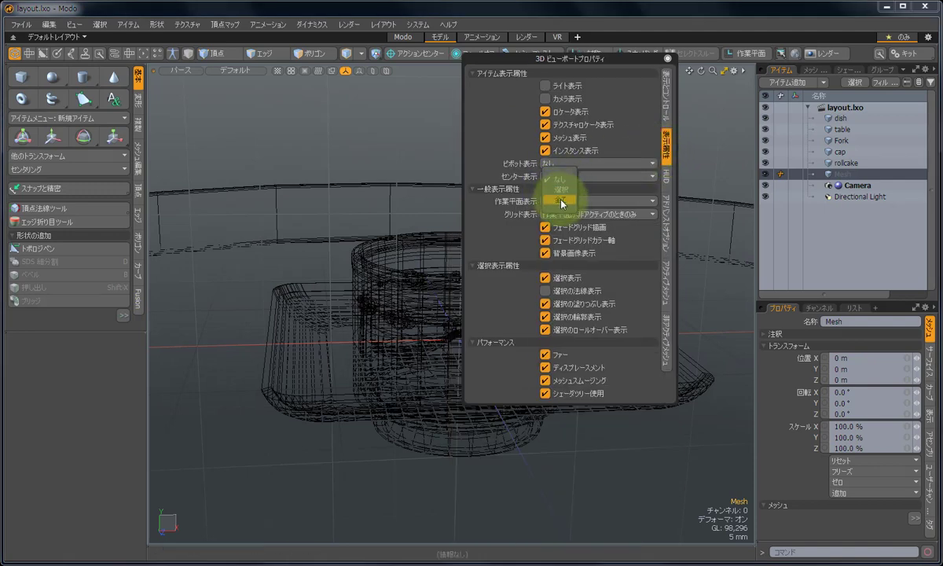
pyautogui.click(562, 202)
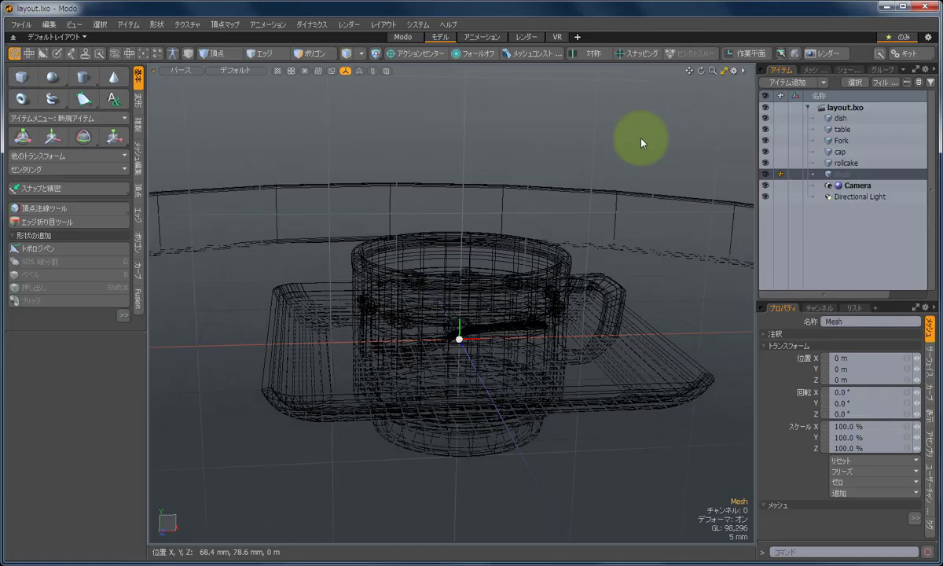
# Hide every item except the table and fit the table in the view.
pyautogui.click(851, 134)
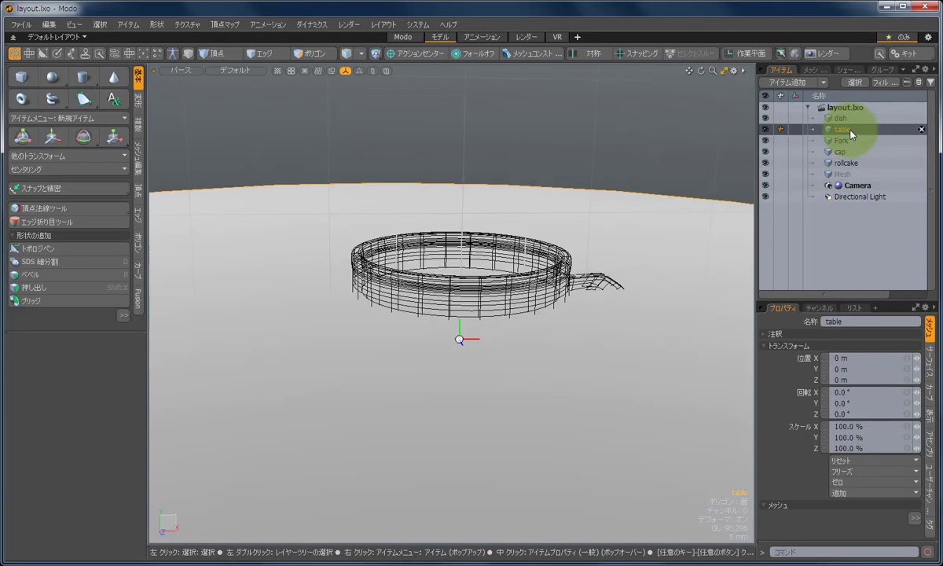
pyautogui.moveTo(851, 133)
pyautogui.mouseDown()
pyautogui.moveTo(362, 228)
pyautogui.moveTo(17, 44)
pyautogui.moveTo(73, 26)
pyautogui.mouseUp()
pyautogui.click(73, 26)
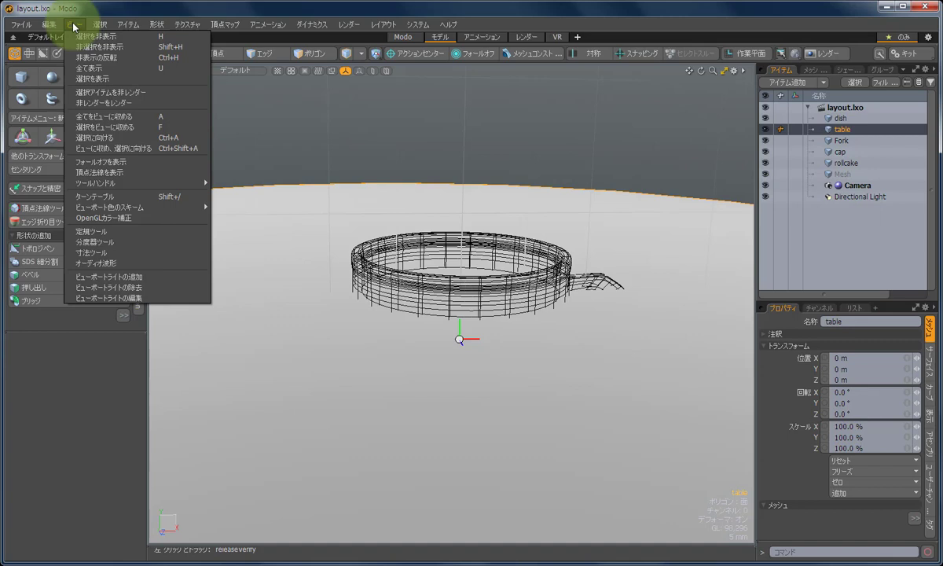
pyautogui.click(73, 26)
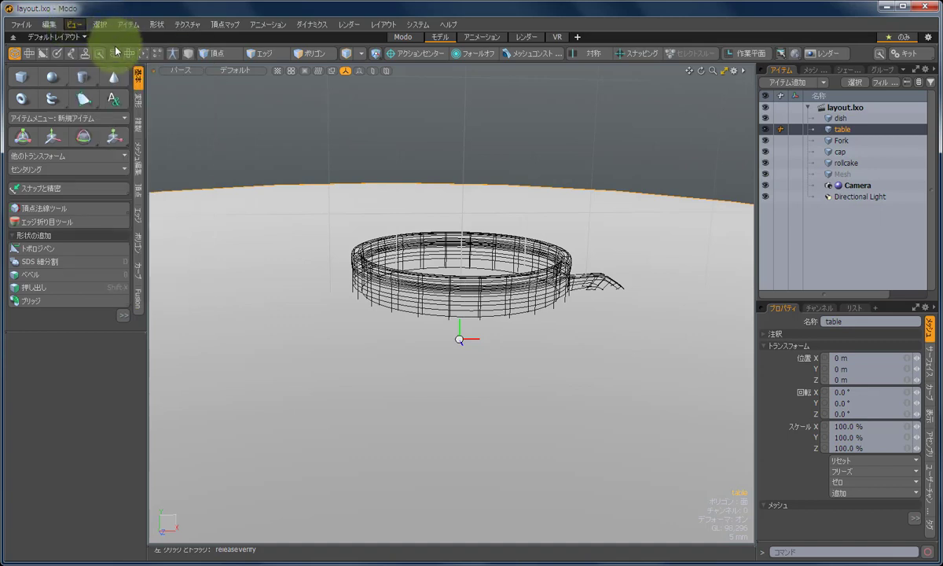
pyautogui.click(76, 28)
pyautogui.moveTo(77, 29); pyautogui.dragTo(97, 50)
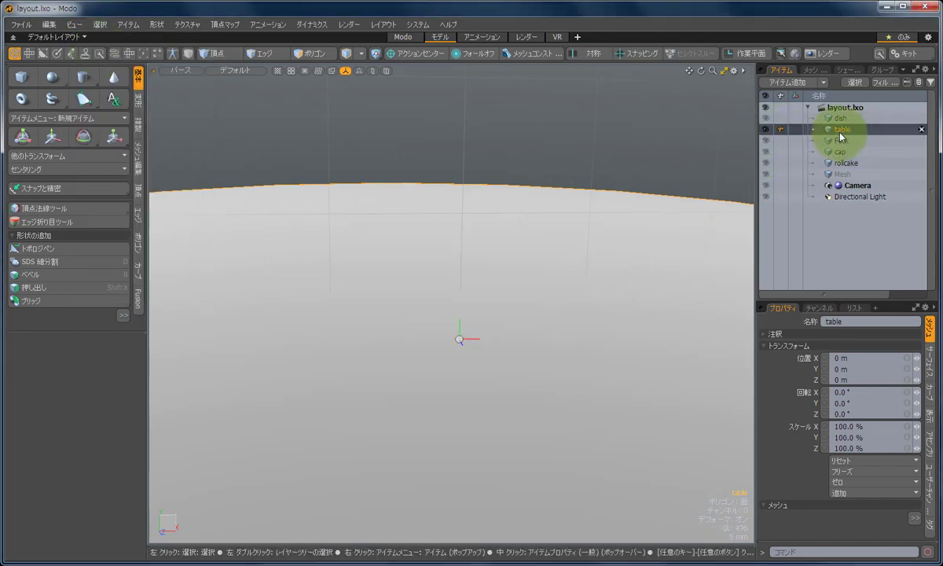
pyautogui.press('f')
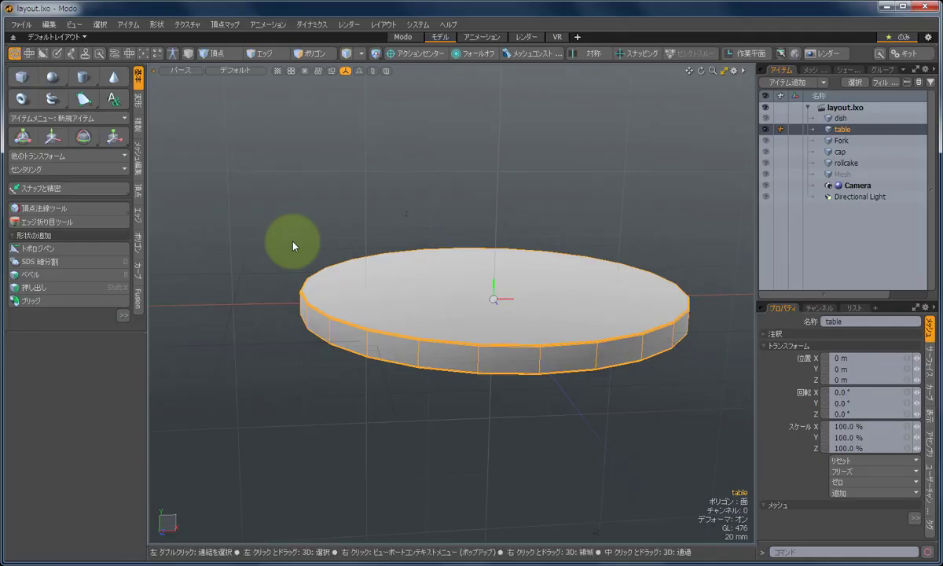
# Move the table's center to the top of its bounding box and set its Y position to 0.
pyautogui.click(48, 24)
pyautogui.moveTo(115, 230)
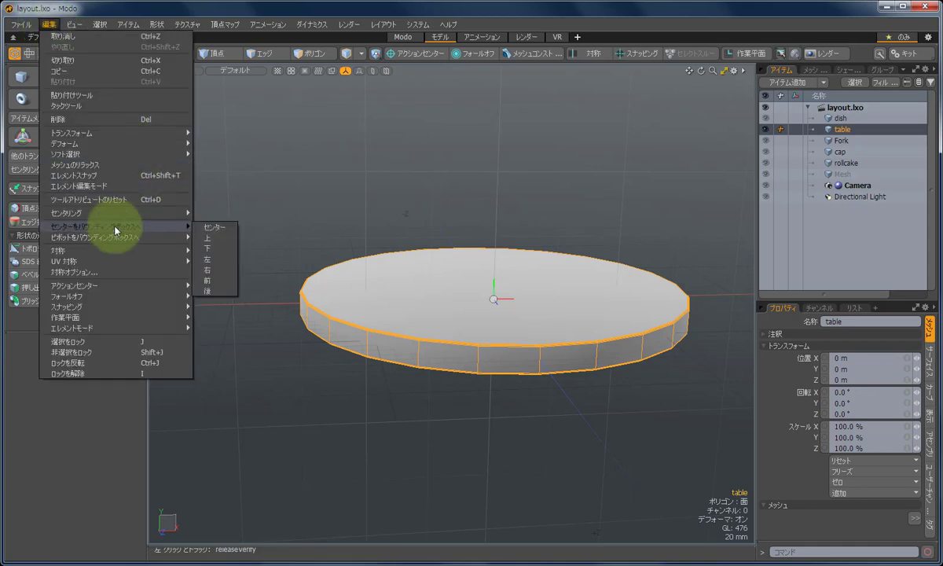
pyautogui.click(215, 240)
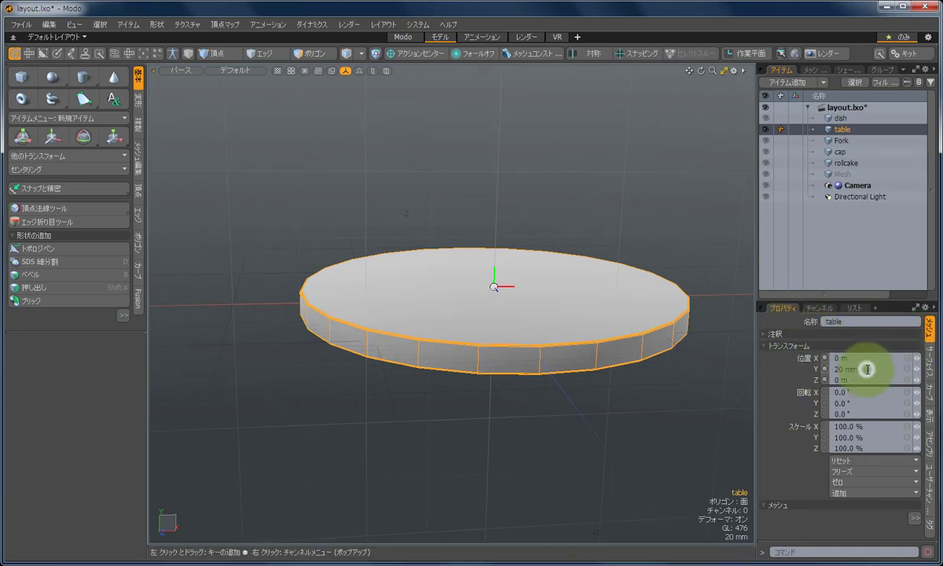
pyautogui.click(847, 369)
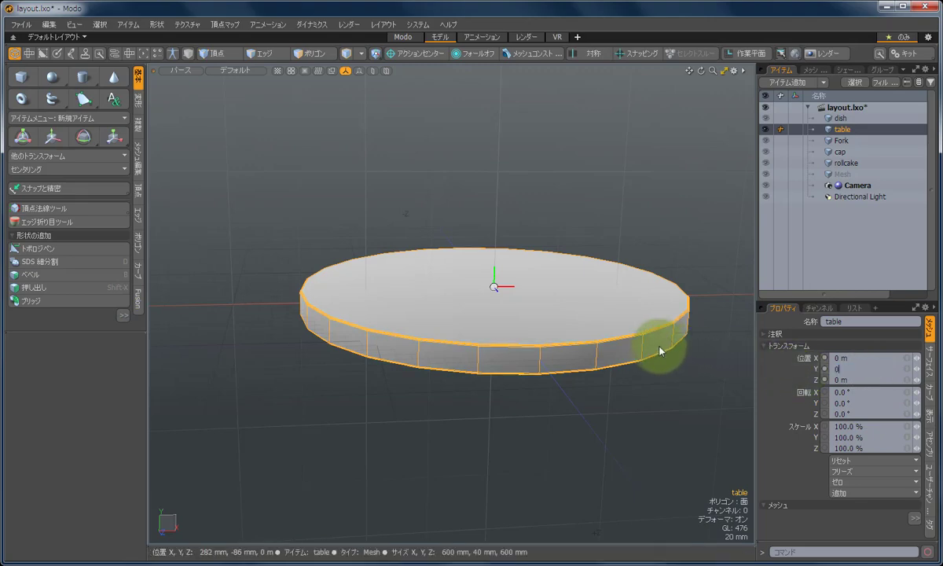
pyautogui.write('0')
pyautogui.press('Return')
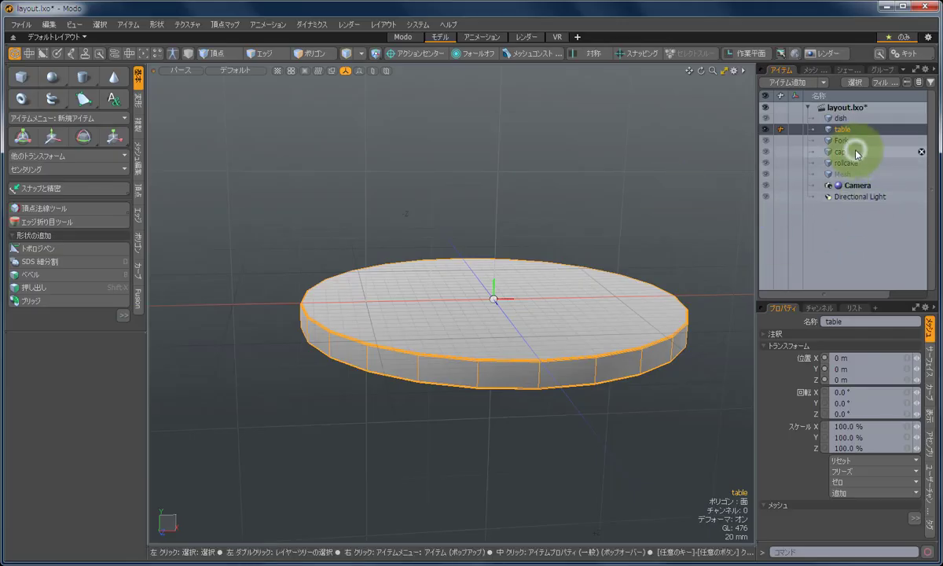
# Select the cap and dish items together and unhide them.
pyautogui.click(855, 153)
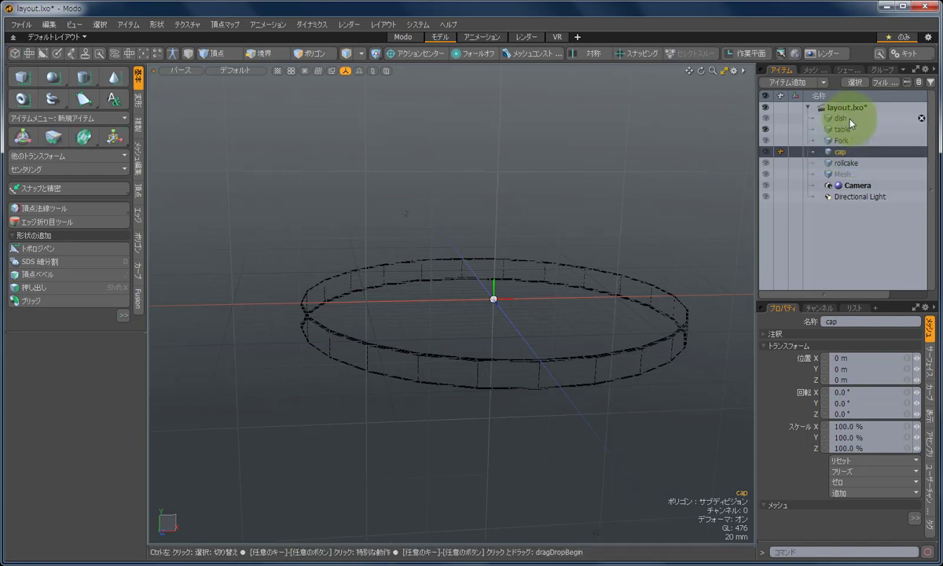
pyautogui.keyDown('ctrl'); pyautogui.click(850, 123); pyautogui.keyUp('ctrl')
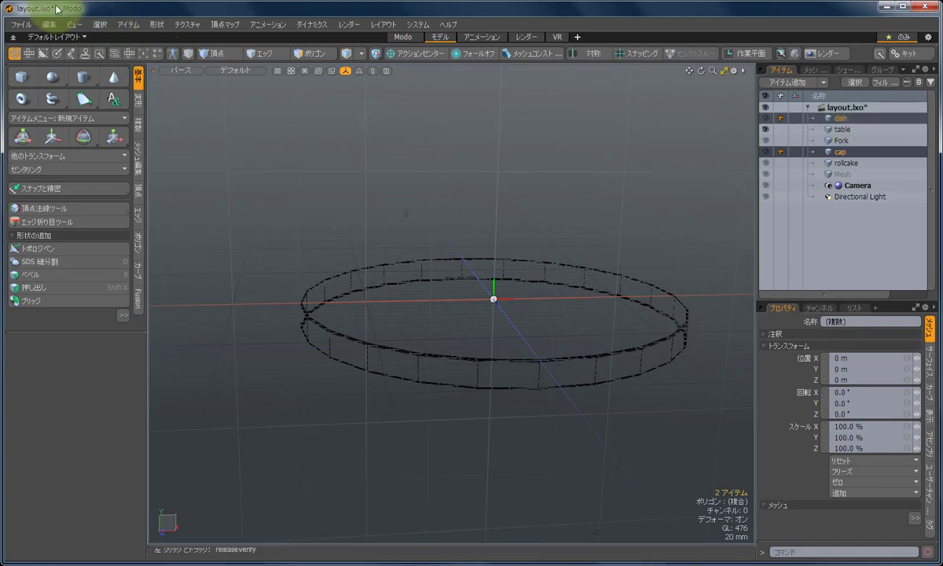
pyautogui.click(70, 25)
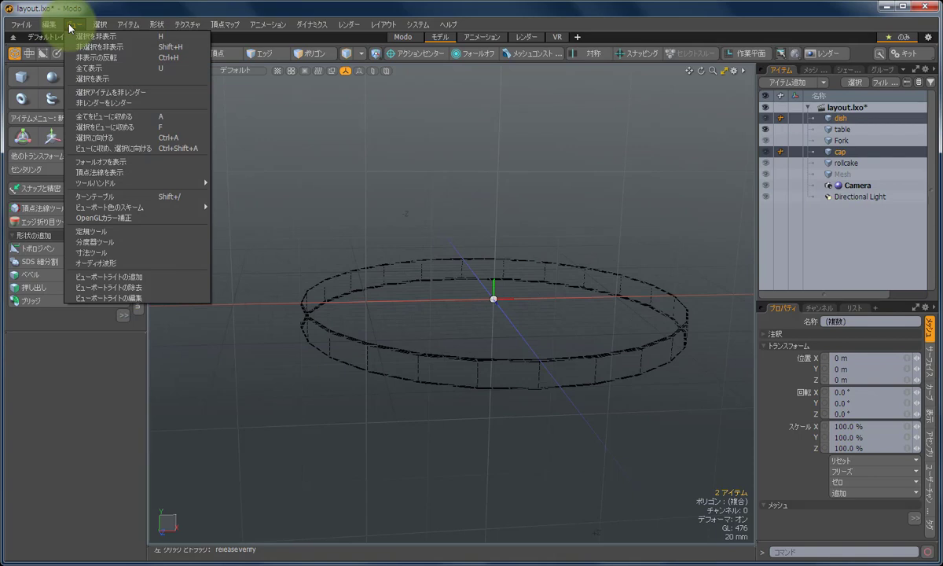
pyautogui.click(91, 81)
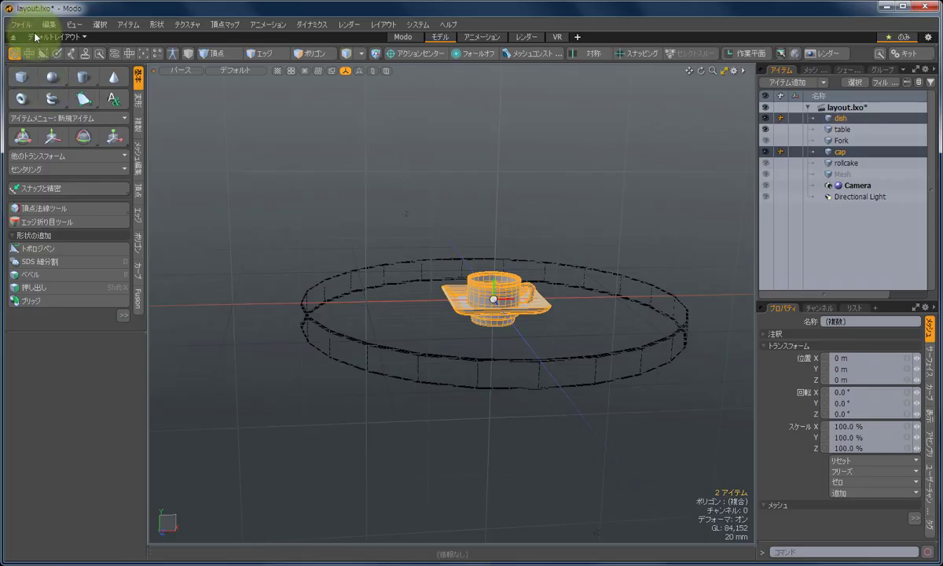
# Move the centers of the cap and dish to the bottom of their bounding boxes and reset both items' positions to 0.
pyautogui.click(45, 29)
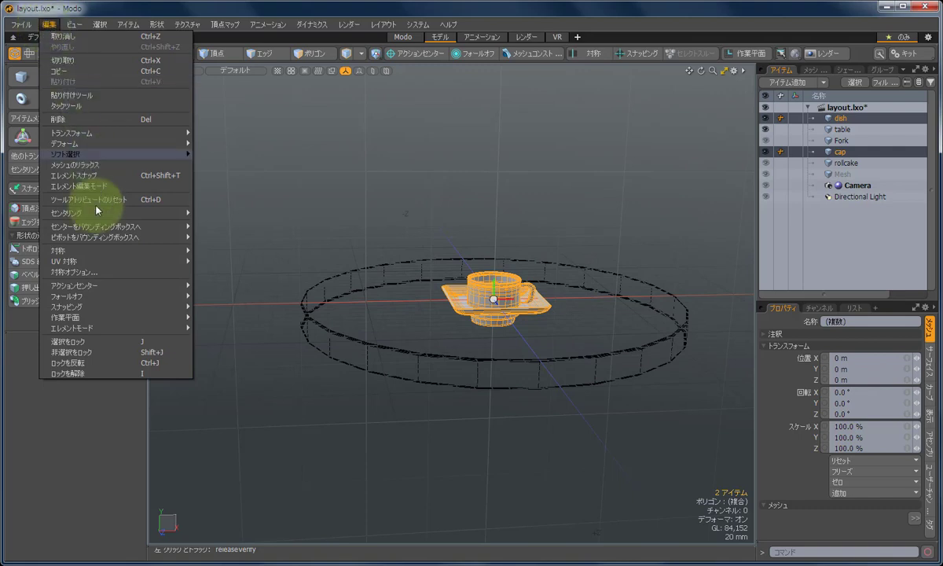
pyautogui.moveTo(88, 231)
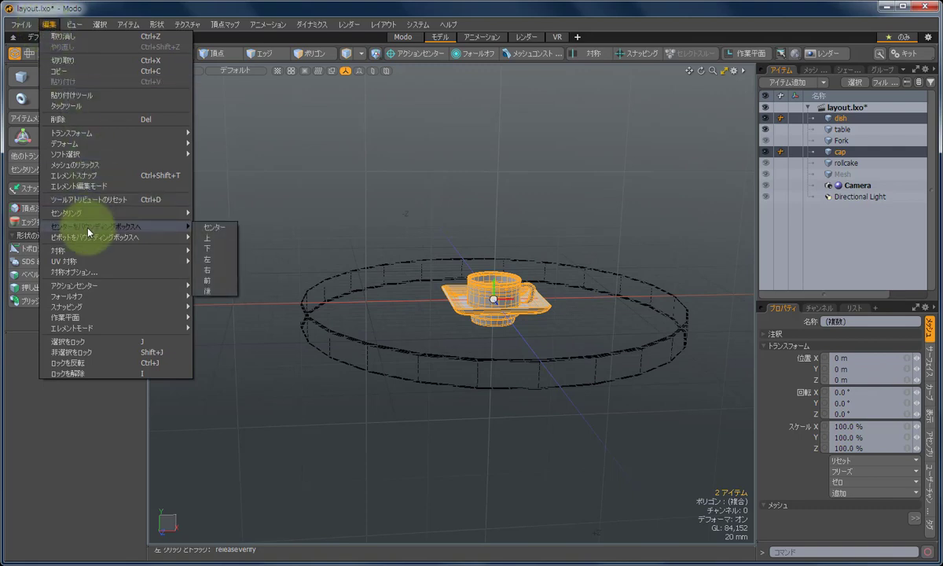
pyautogui.click(211, 248)
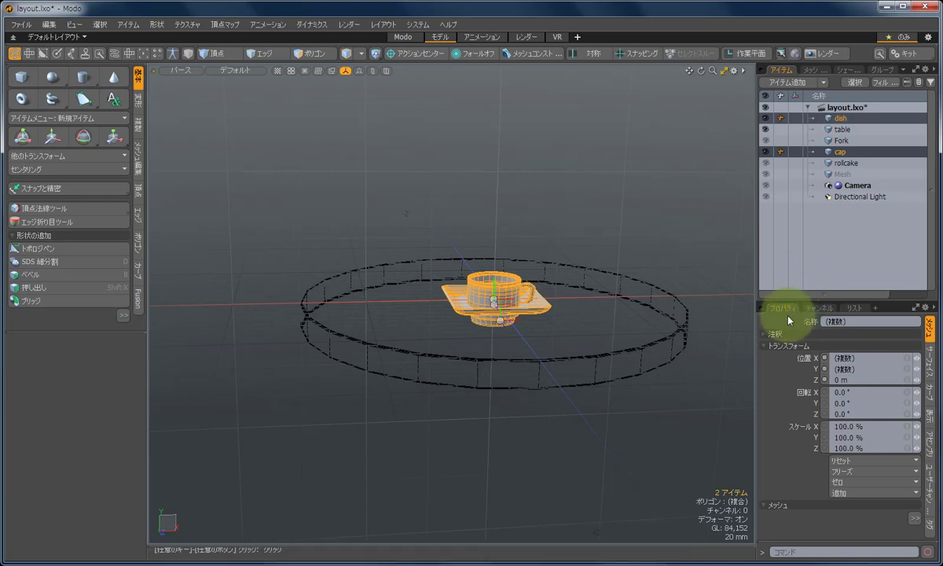
pyautogui.click(888, 461)
pyautogui.click(888, 476)
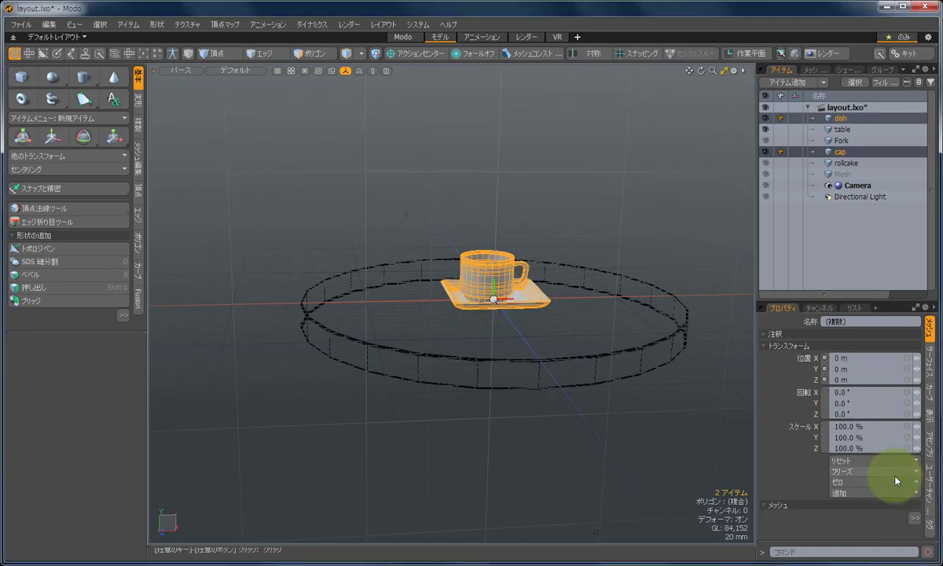
# Move the cap alone along X to about -88 mm, off the dish.
pyautogui.hotkey('shift', 'a')
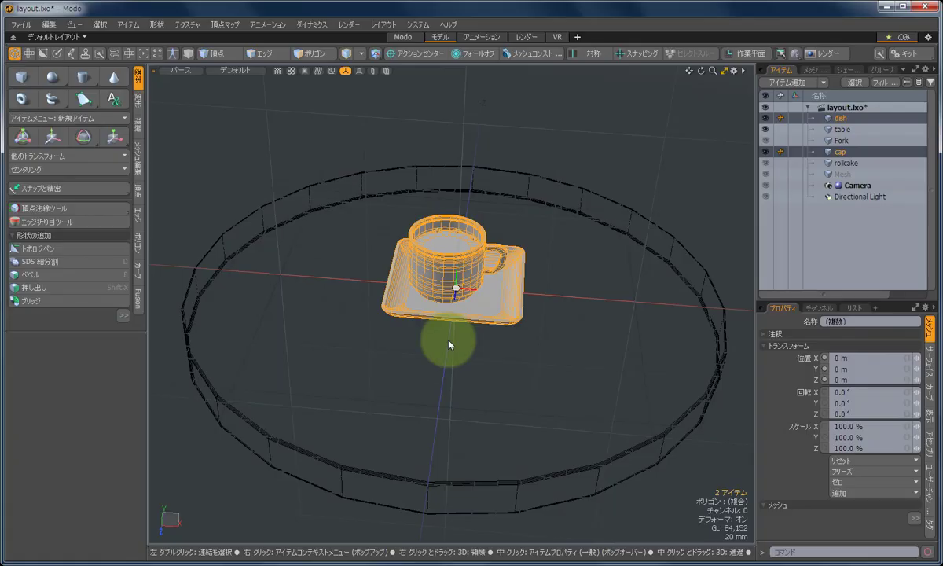
pyautogui.click(841, 150)
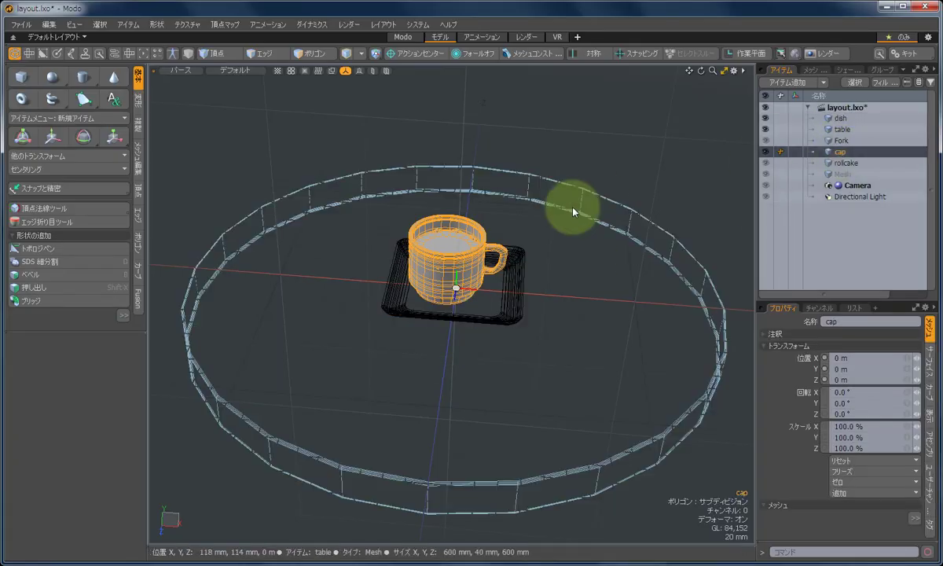
pyautogui.press('w')
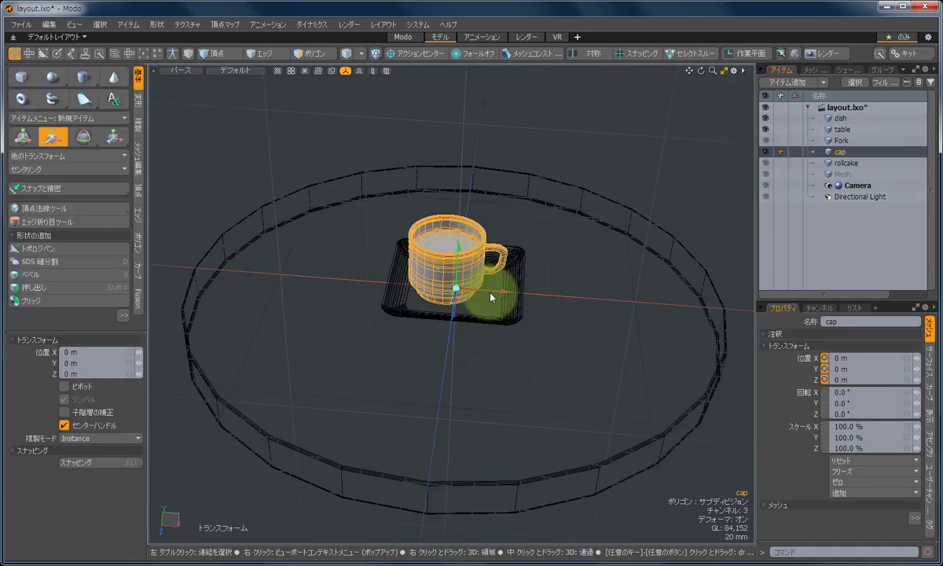
pyautogui.moveTo(500, 293); pyautogui.dragTo(419, 290)
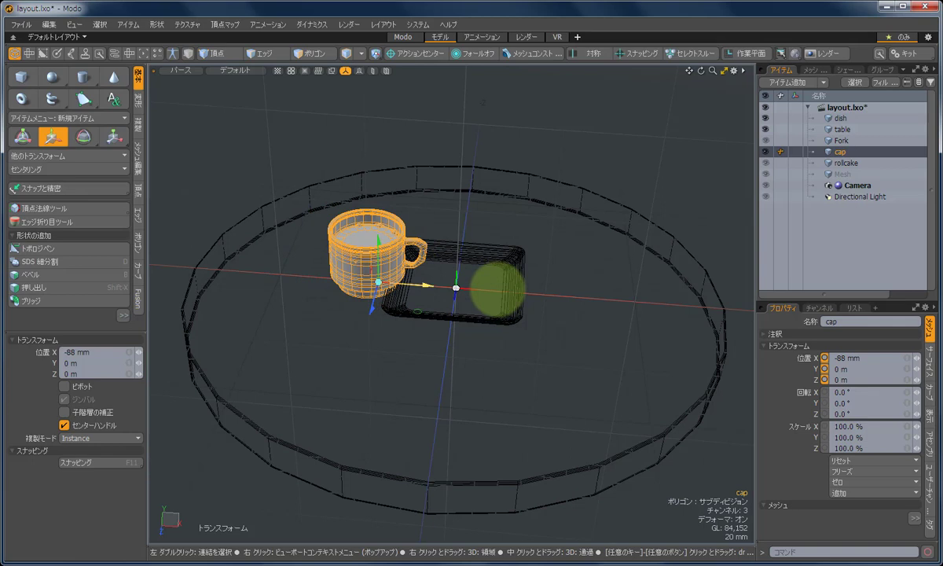
pyautogui.press('space')
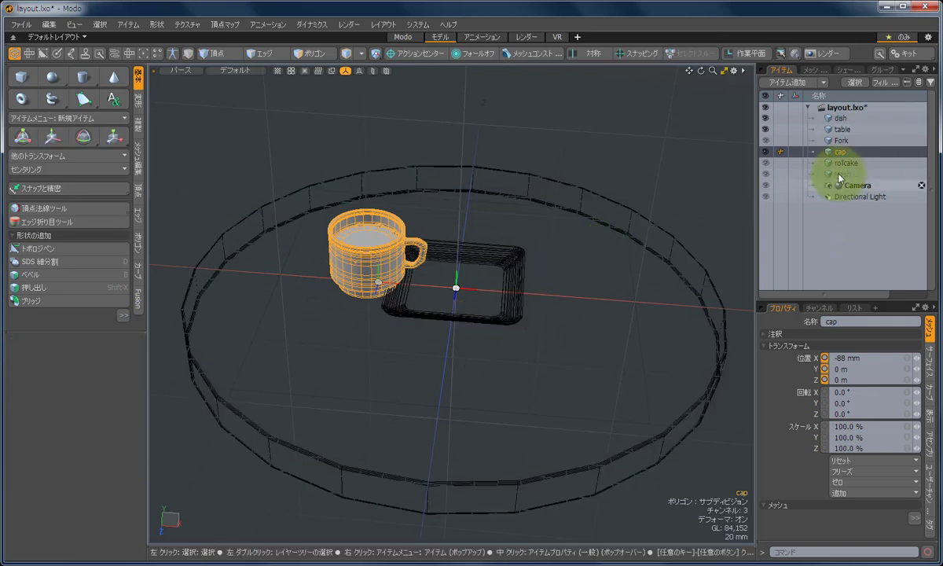
# Move the dish to about X 47 mm and Z 73 mm on the table.
pyautogui.click(854, 130)
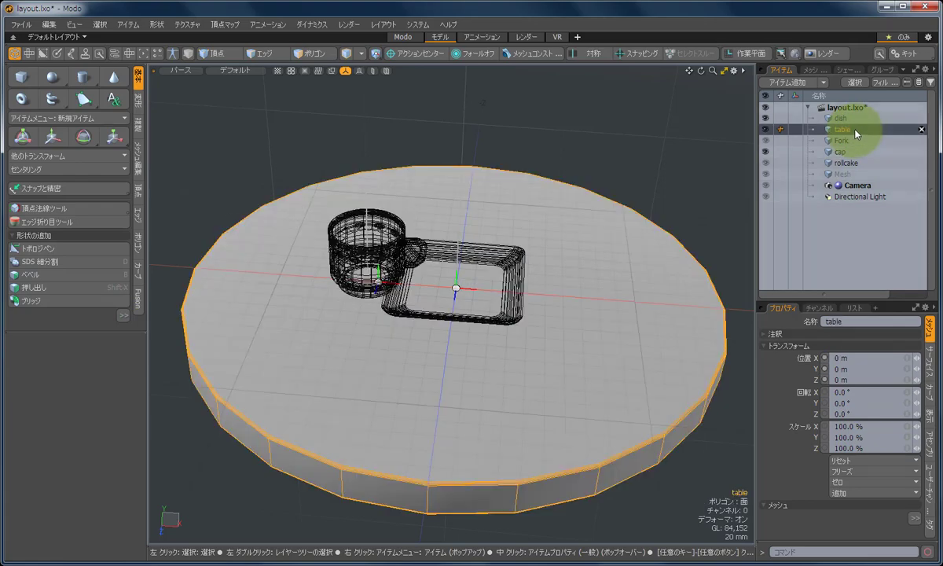
pyautogui.click(843, 118)
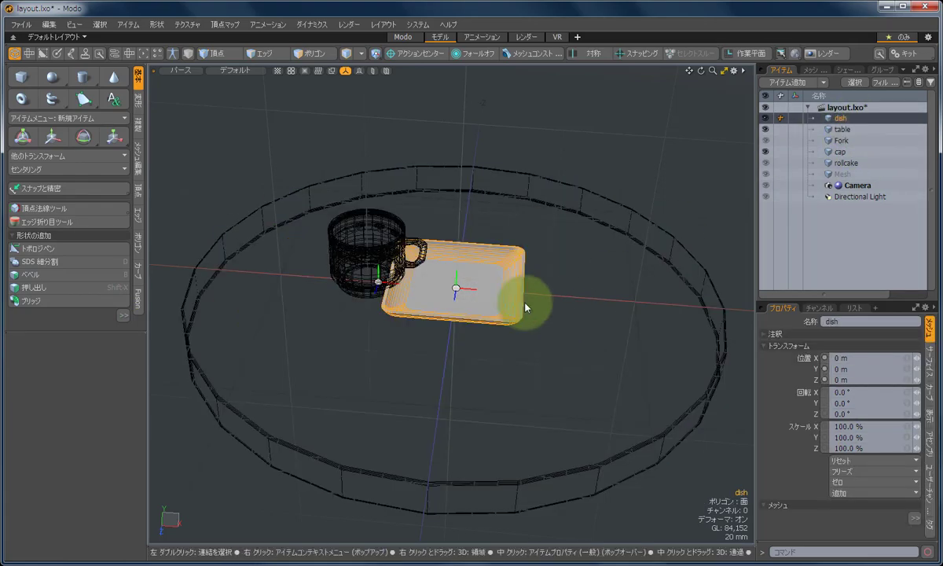
pyautogui.press('w')
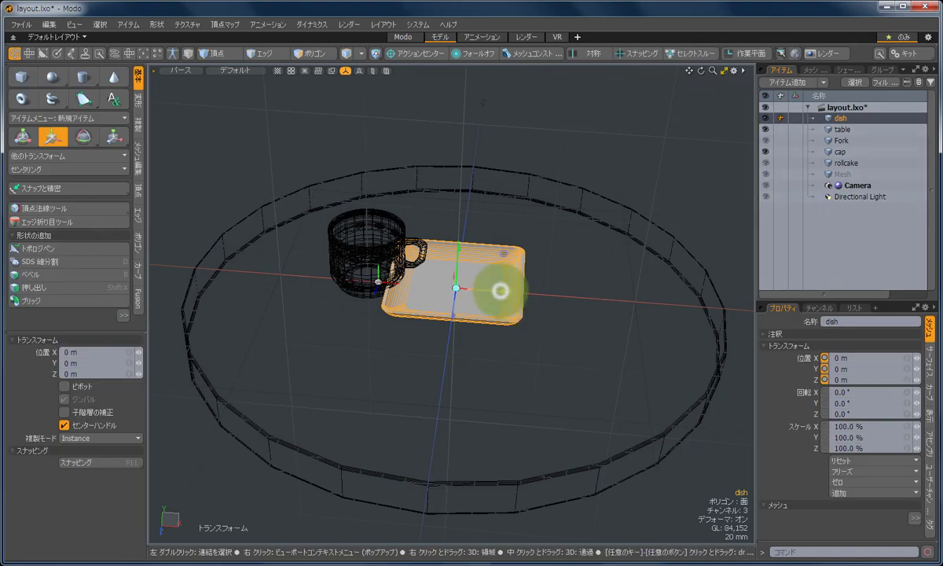
pyautogui.moveTo(501, 291); pyautogui.dragTo(542, 299)
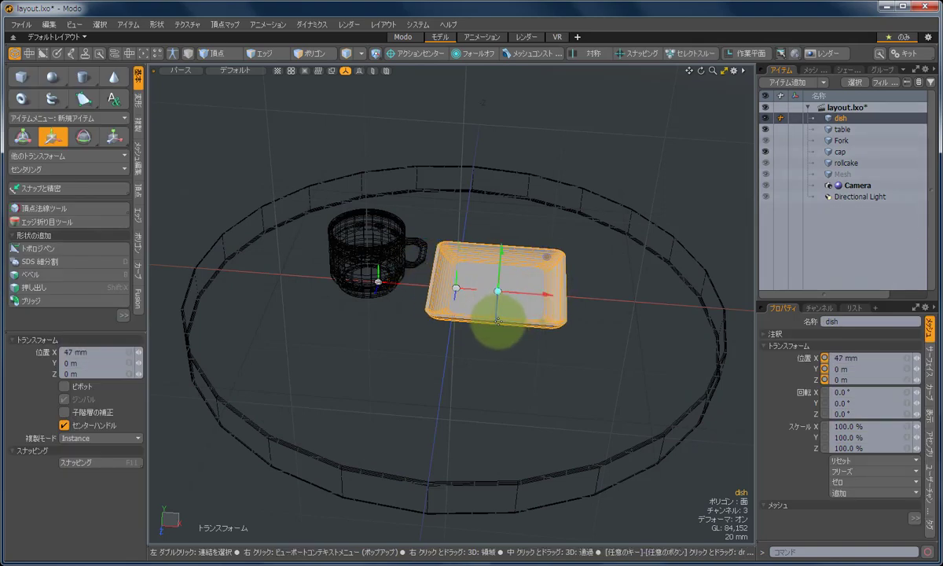
pyautogui.moveTo(498, 321)
pyautogui.mouseDown()
pyautogui.moveTo(497, 343)
pyautogui.moveTo(497, 320)
pyautogui.moveTo(487, 320)
pyautogui.moveTo(496, 316)
pyautogui.mouseUp()
pyautogui.press('space')
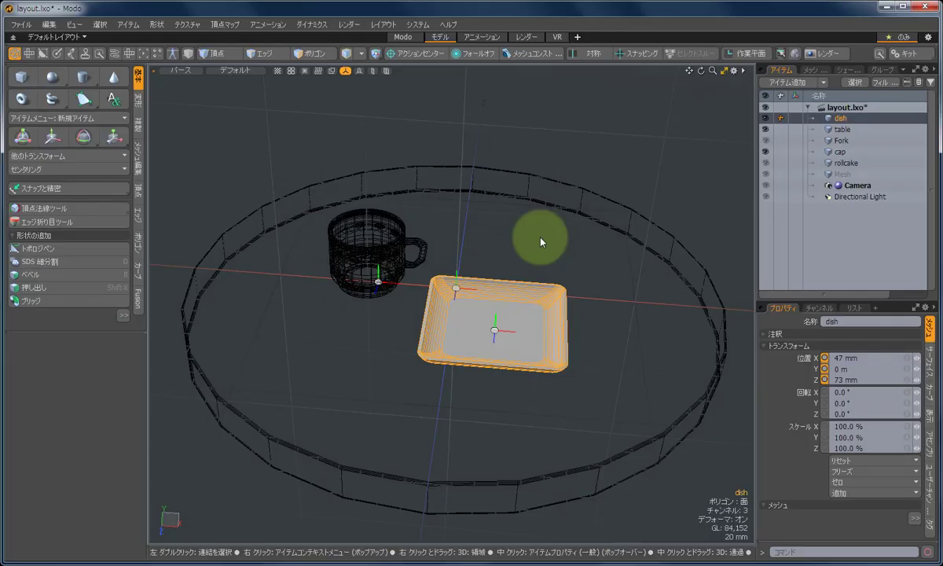
# Select the rollcake item and unhide it.
pyautogui.click(856, 164)
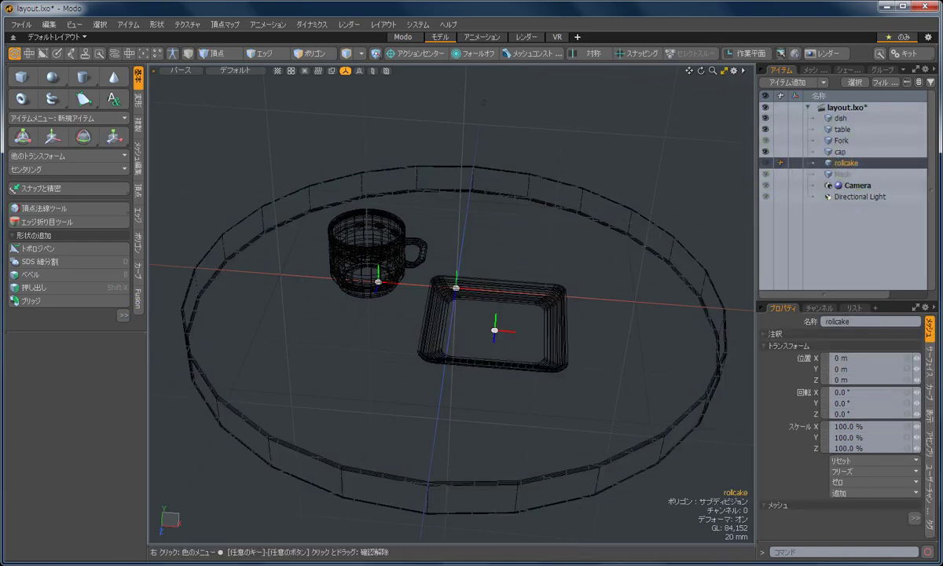
pyautogui.click(69, 26)
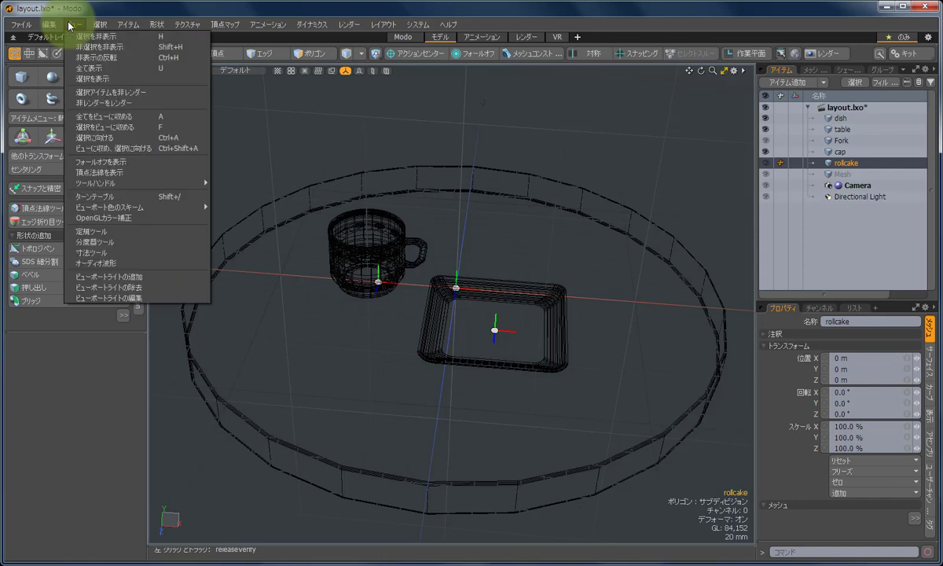
pyautogui.click(72, 25)
pyautogui.click(75, 26)
pyautogui.click(79, 81)
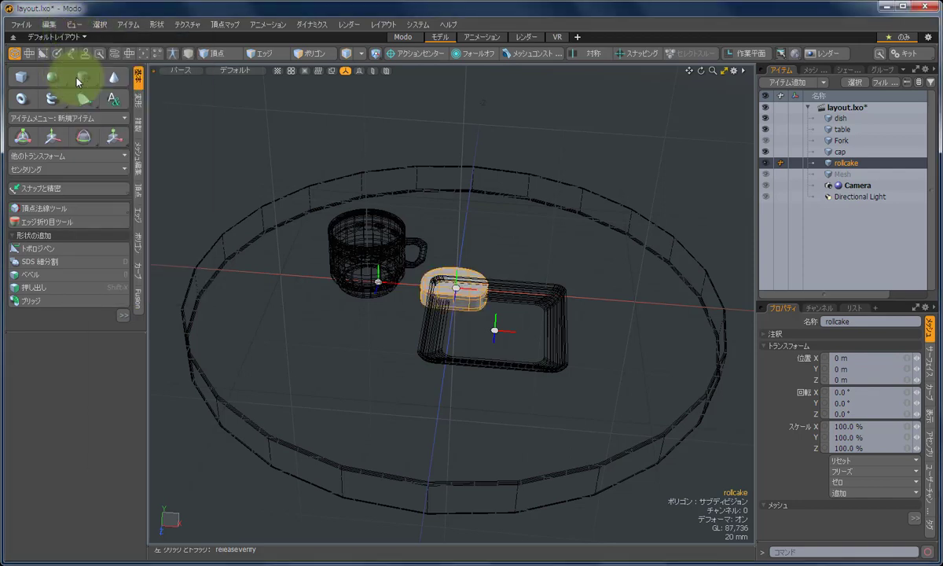
pyautogui.click(464, 383)
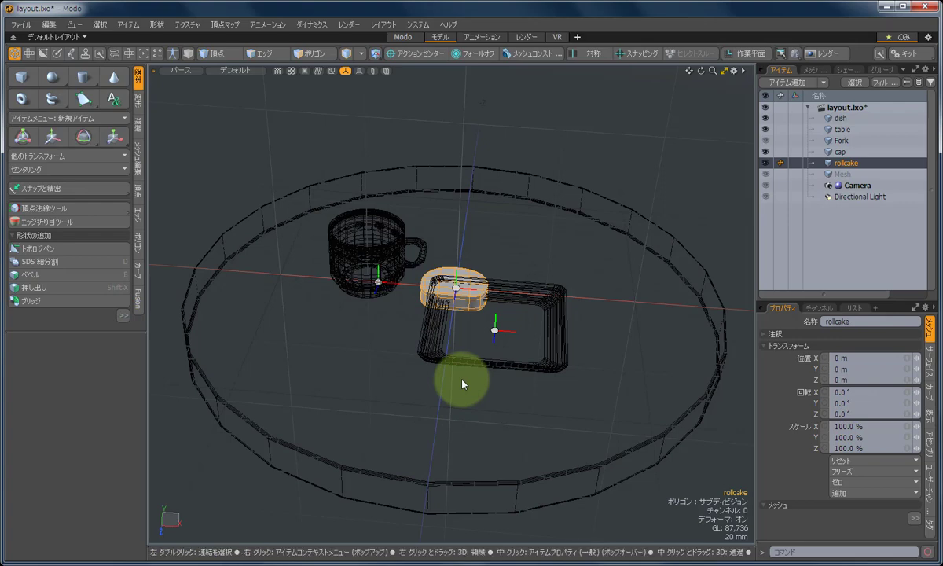
# Move the roll cake onto the dish at about X 50.2 mm, Y 7.8 mm and Z 61.2 mm.
pyautogui.press('w')
pyautogui.scroll(5, 474, 340)
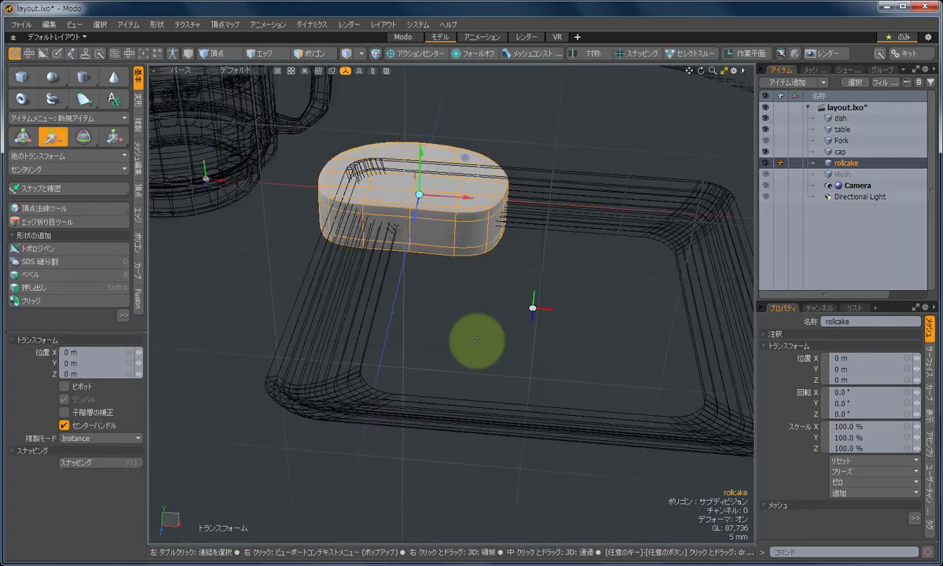
pyautogui.moveTo(413, 217); pyautogui.dragTo(415, 211)
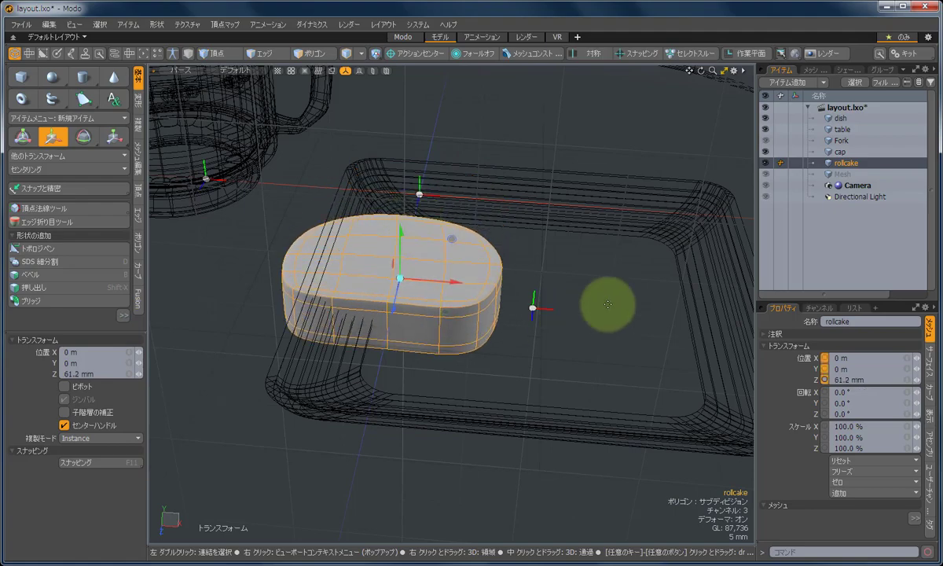
pyautogui.keyDown('alt'); pyautogui.moveTo(564, 257); pyautogui.dragTo(573, 354); pyautogui.keyUp('alt')
pyautogui.moveTo(435, 316); pyautogui.dragTo(432, 316)
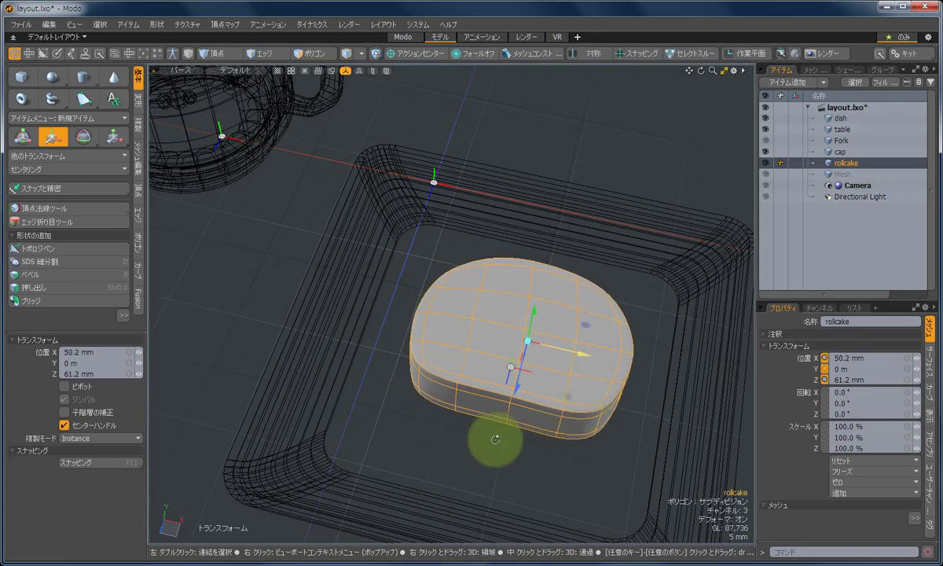
pyautogui.keyDown('alt'); pyautogui.moveTo(496, 436); pyautogui.dragTo(539, 328); pyautogui.keyUp('alt')
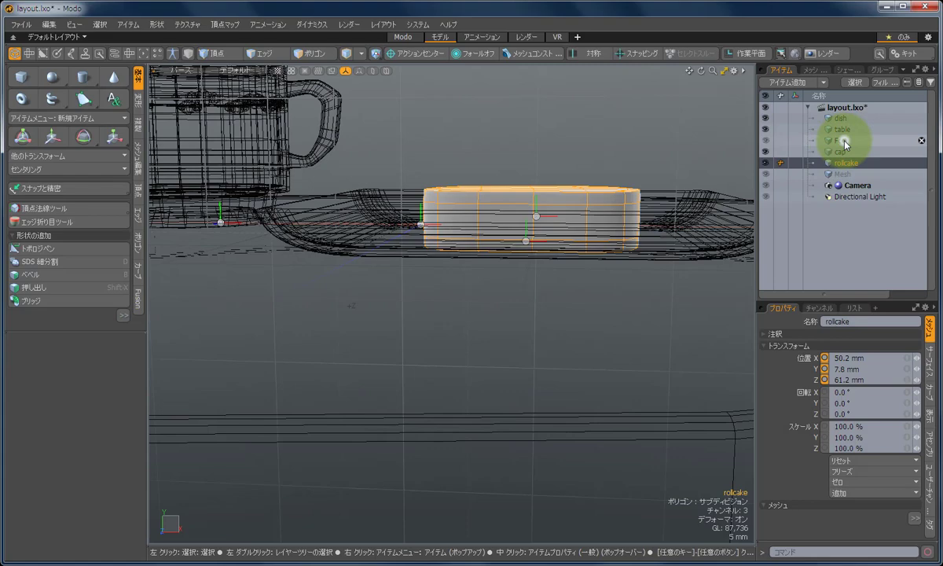
# Select the Fork item and unhide it.
pyautogui.click(843, 140)
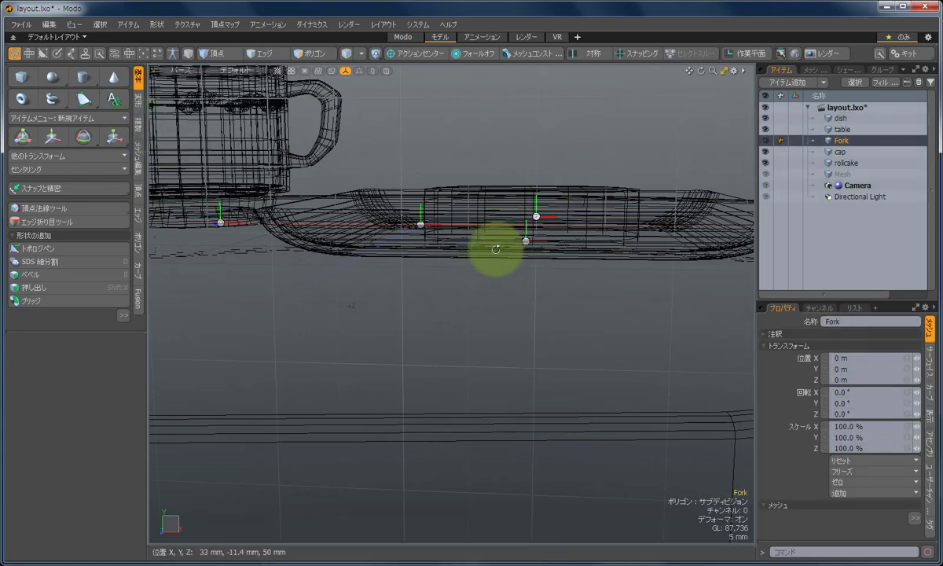
pyautogui.keyDown('alt'); pyautogui.moveTo(496, 249); pyautogui.dragTo(476, 308); pyautogui.keyUp('alt')
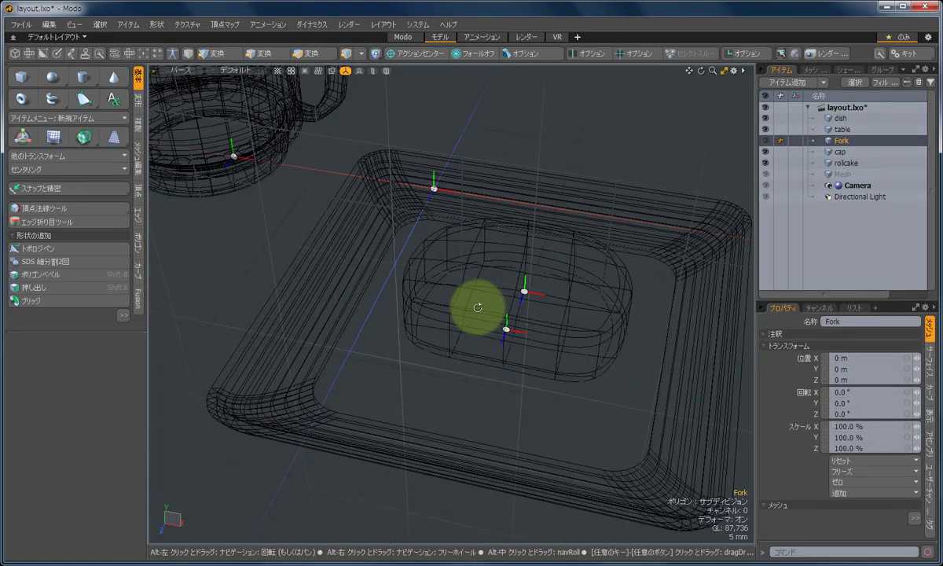
pyautogui.click(75, 24)
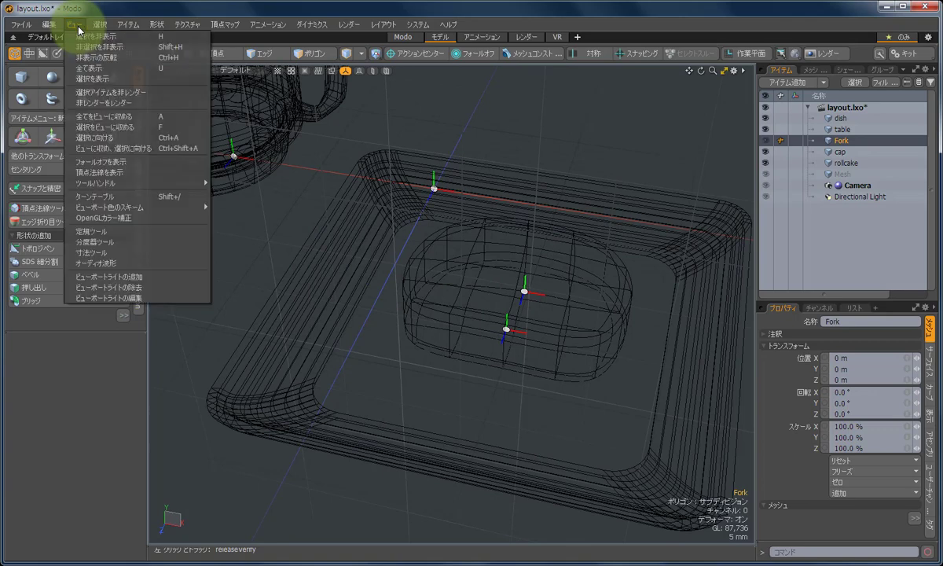
pyautogui.click(94, 82)
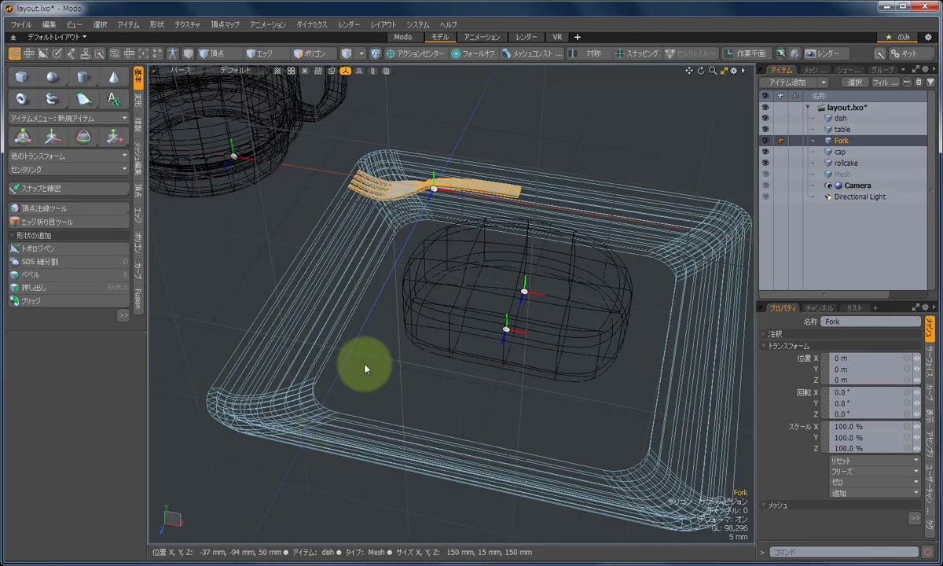
# Move the fork to about X 44.2 mm and Z 107.4 mm, in front of the roll cake on the dish.
pyautogui.press('y')
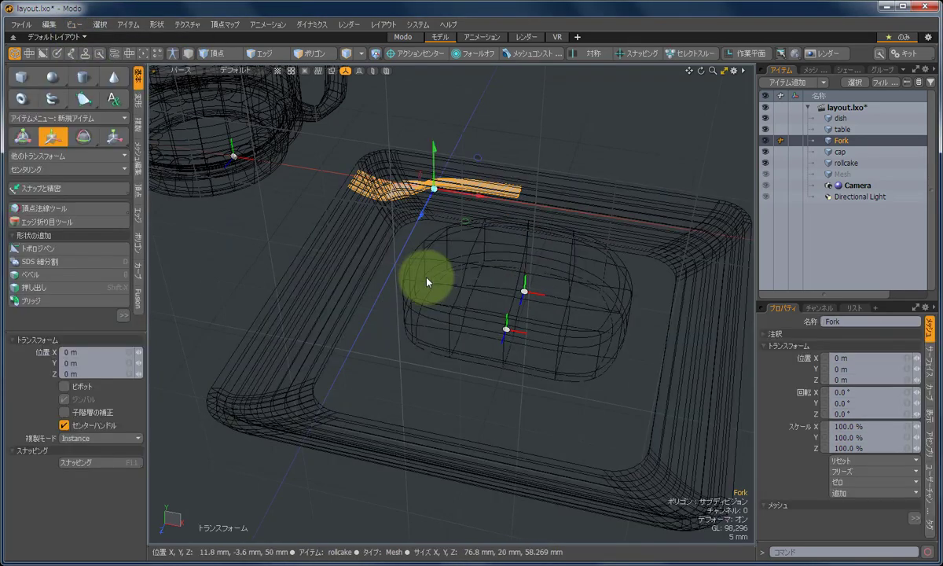
pyautogui.moveTo(429, 210); pyautogui.dragTo(334, 391)
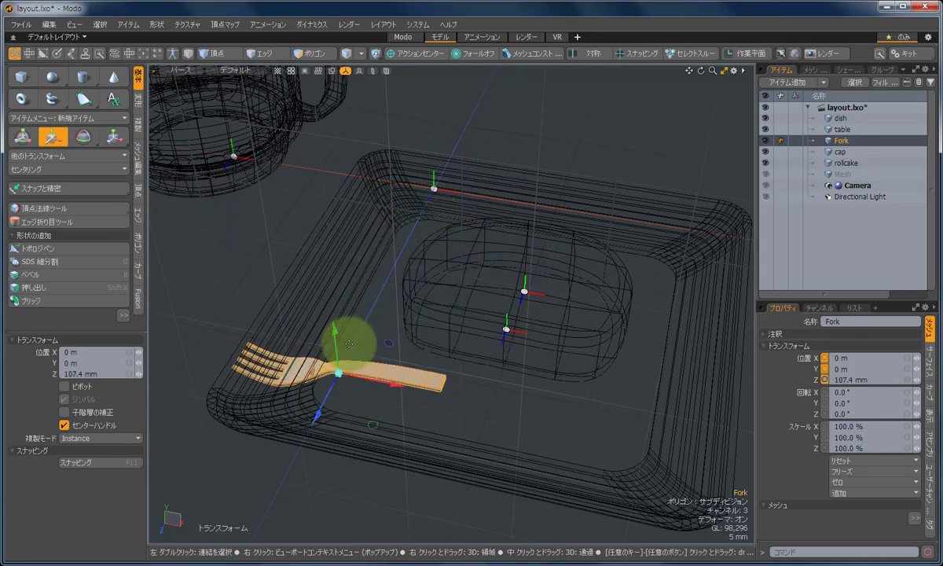
pyautogui.moveTo(348, 336); pyautogui.dragTo(389, 379)
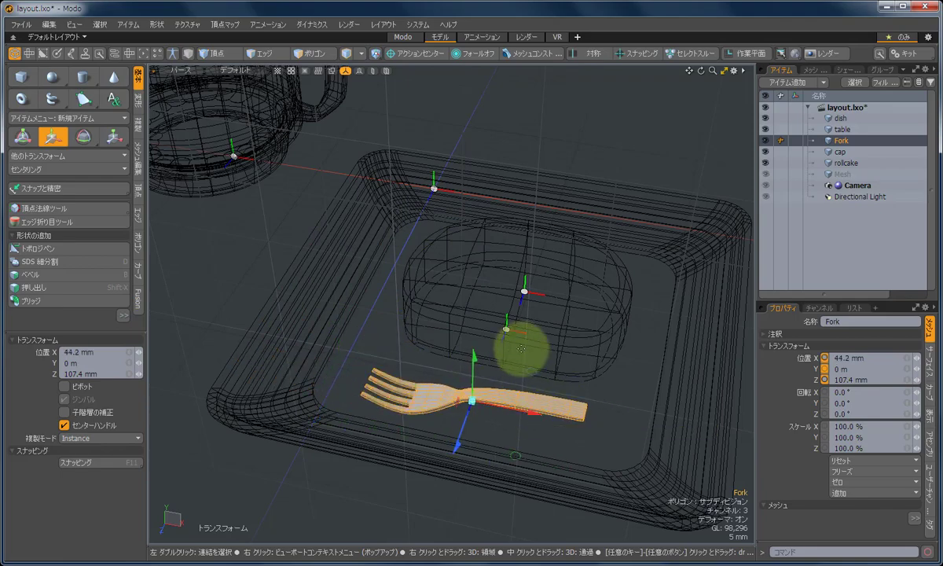
pyautogui.keyDown('alt'); pyautogui.moveTo(520, 343); pyautogui.dragTo(523, 392); pyautogui.keyUp('alt')
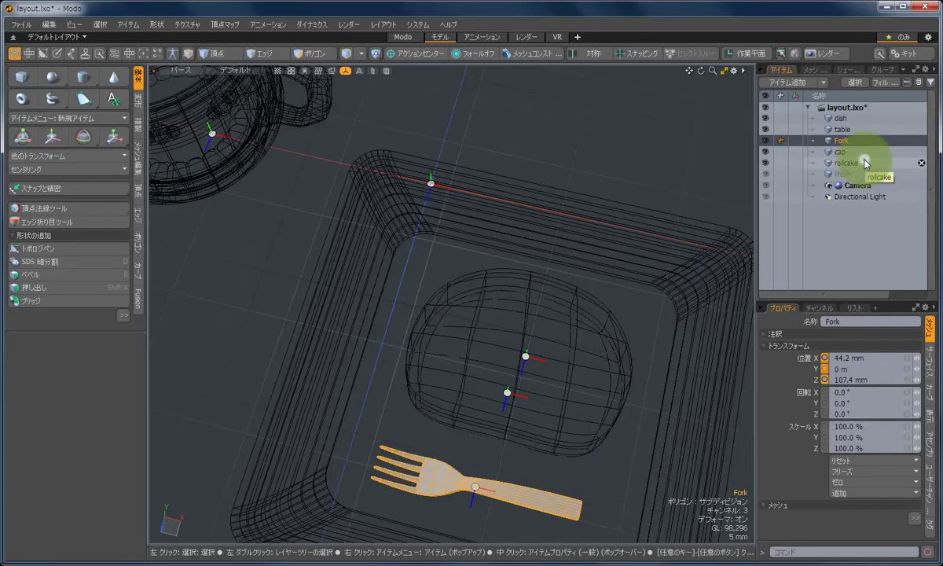
# Select the rollcake item and make one instance duplicate of it with zero offset.
pyautogui.click(865, 163)
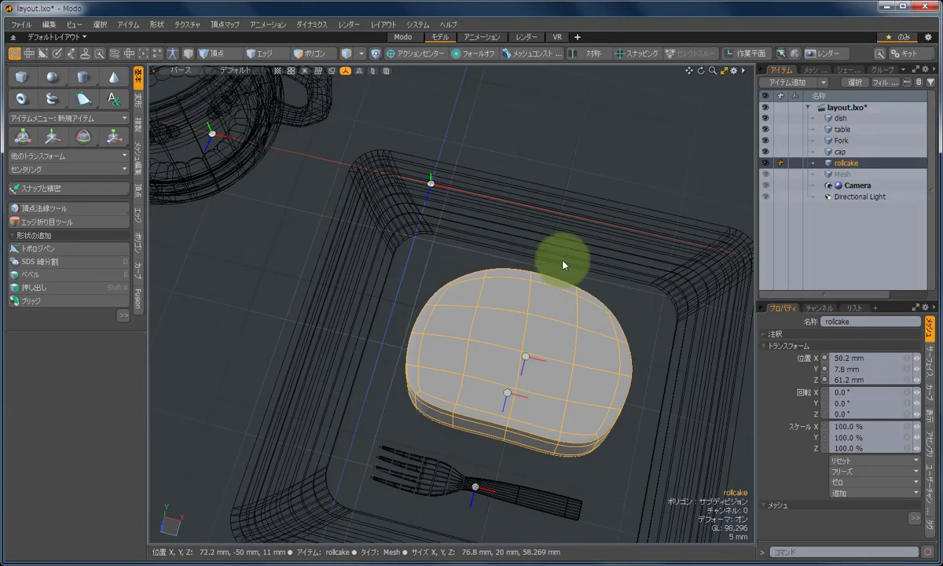
pyautogui.click(139, 126)
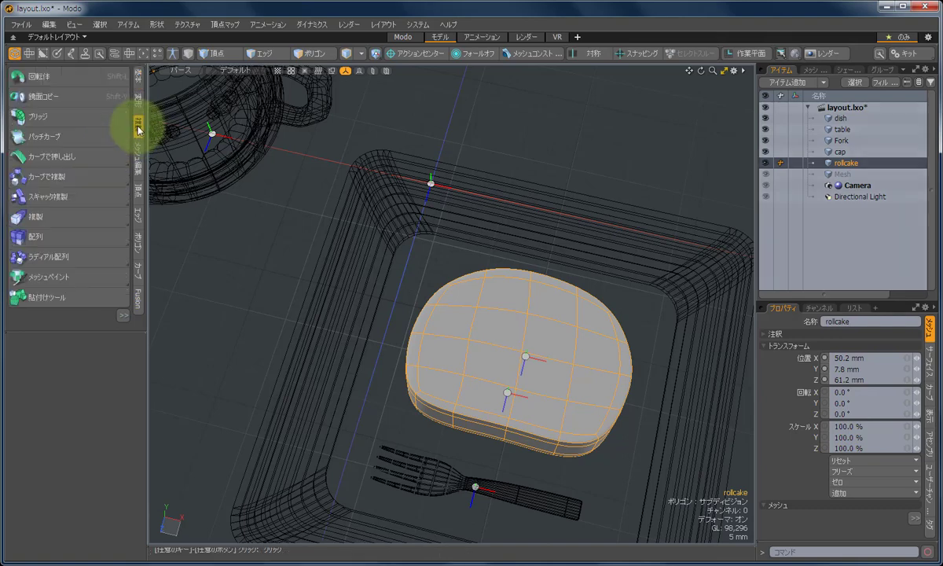
pyautogui.click(73, 217)
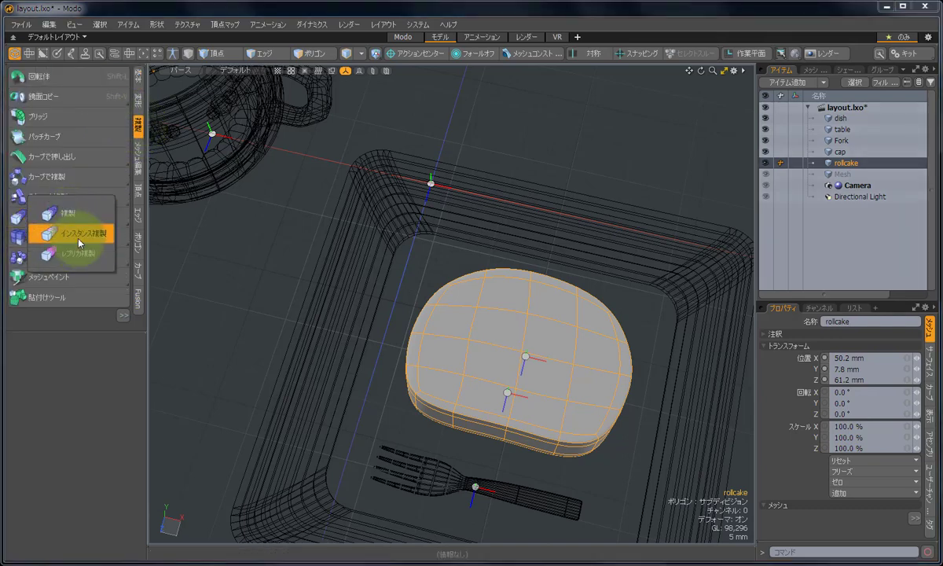
pyautogui.click(78, 240)
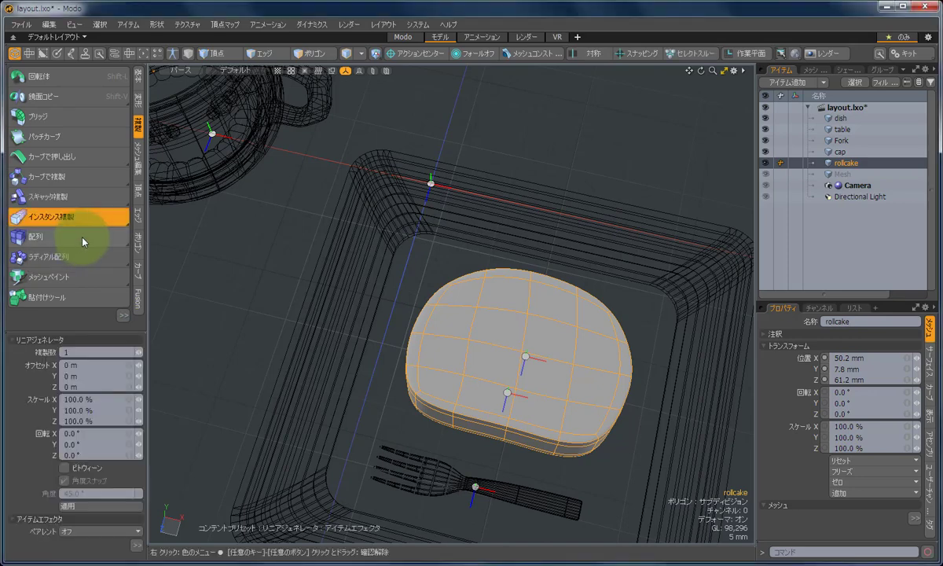
pyautogui.click(322, 270)
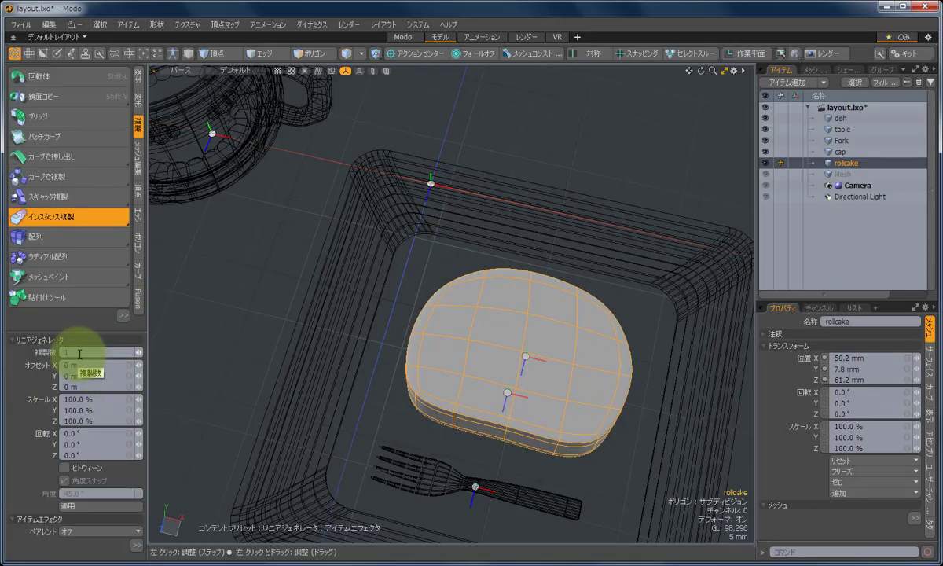
pyautogui.click(219, 298)
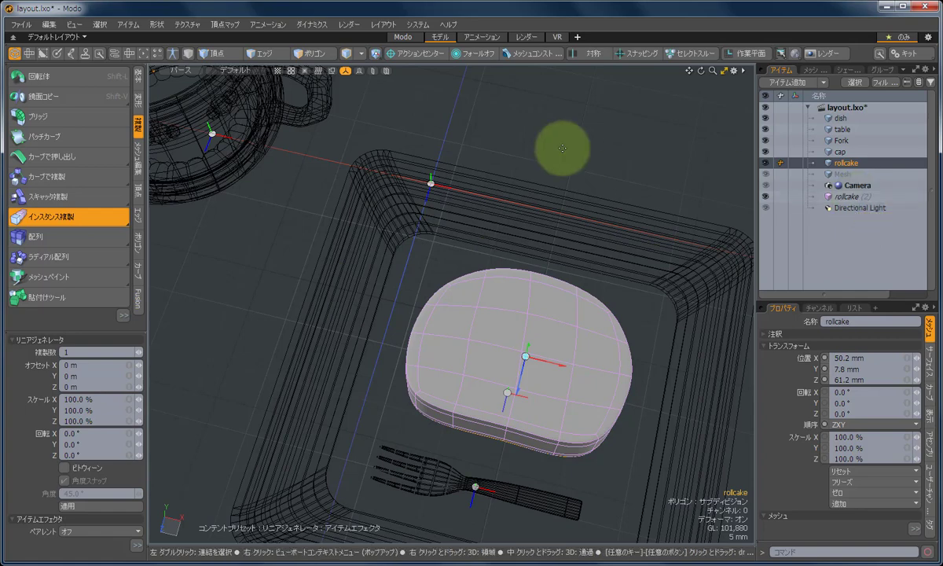
pyautogui.press('space')
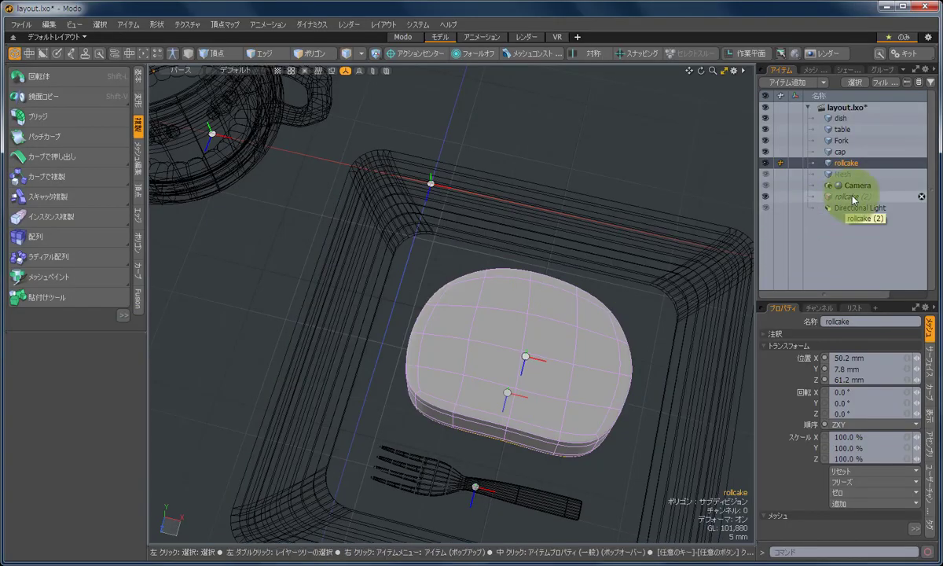
# Select the roll cake instance and rotate it about 26.5° around the Z axis.
pyautogui.moveTo(822, 199); pyautogui.dragTo(853, 199)
pyautogui.click(338, 184)
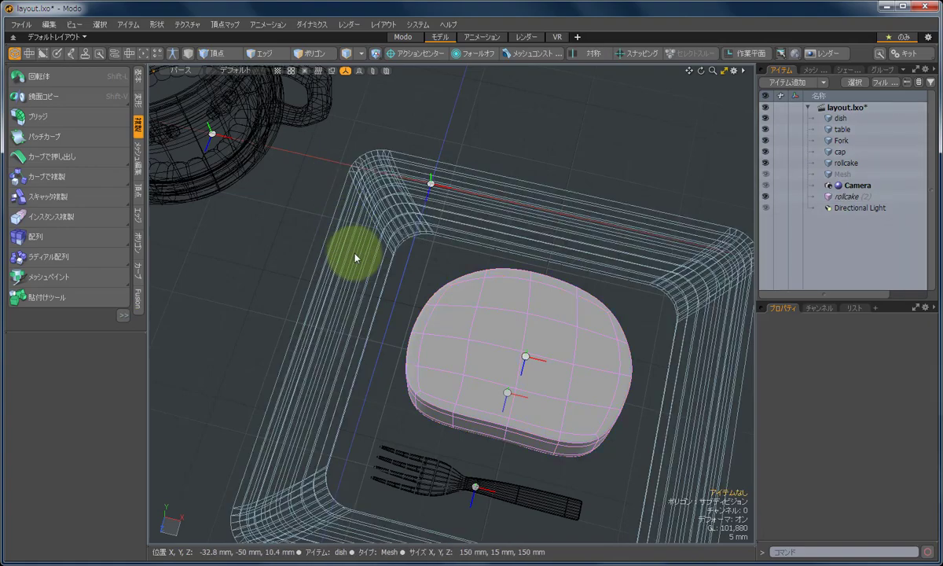
pyautogui.keyDown('alt'); pyautogui.moveTo(522, 379); pyautogui.dragTo(541, 266); pyautogui.keyUp('alt')
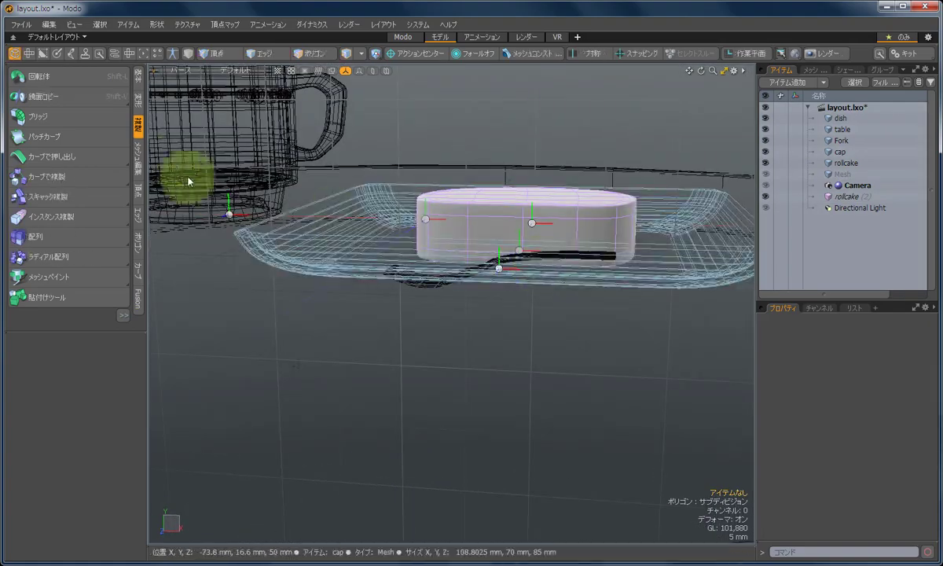
pyautogui.click(141, 78)
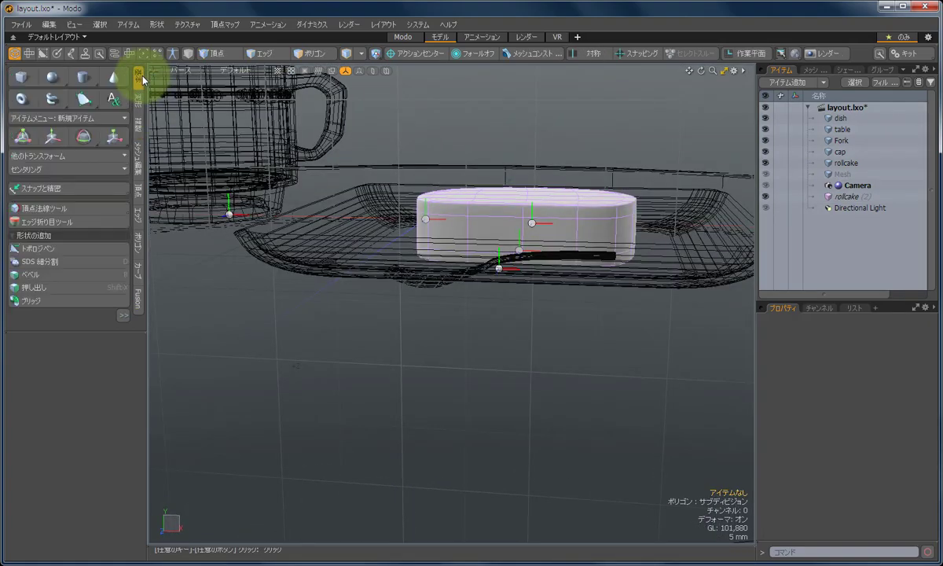
pyautogui.click(83, 138)
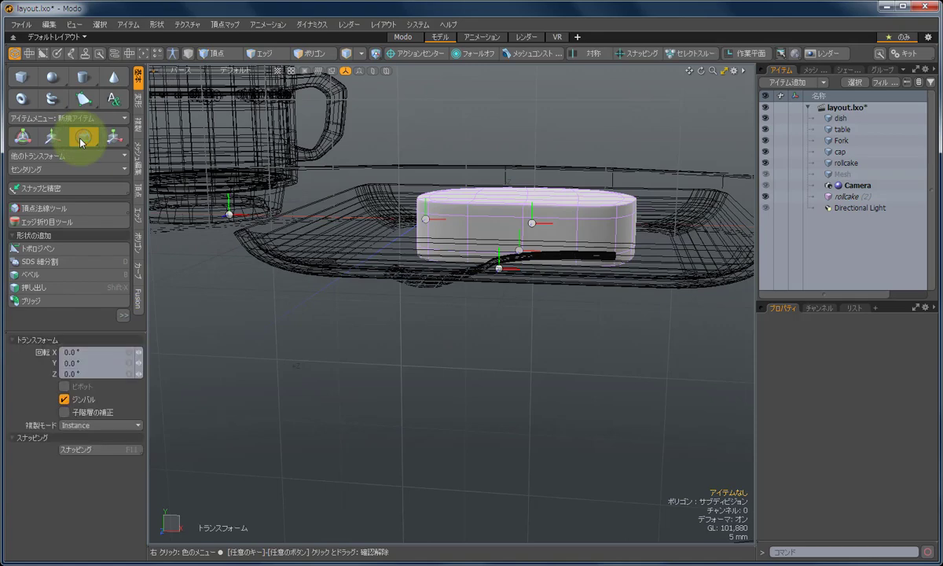
pyautogui.scroll(-3, 480, 287)
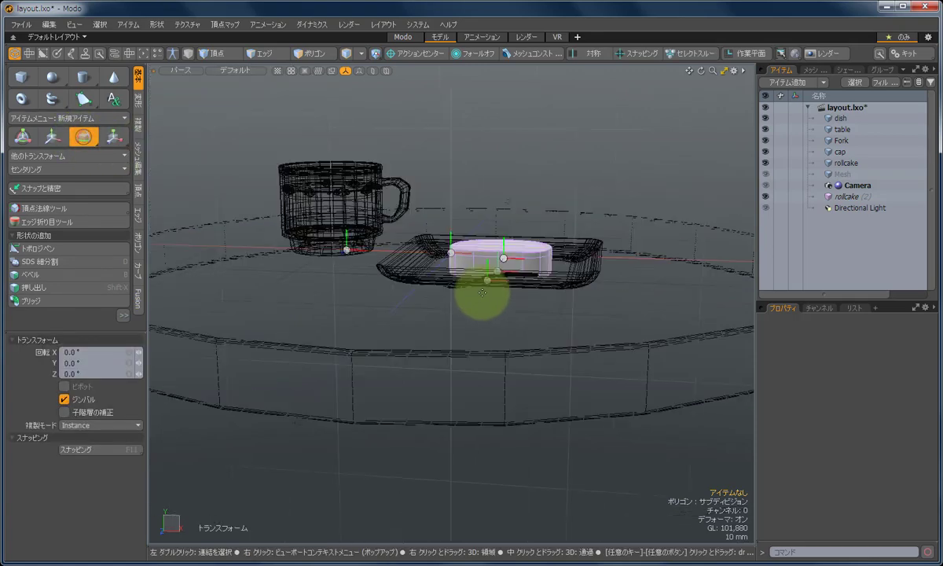
pyautogui.scroll(-2, 482, 292)
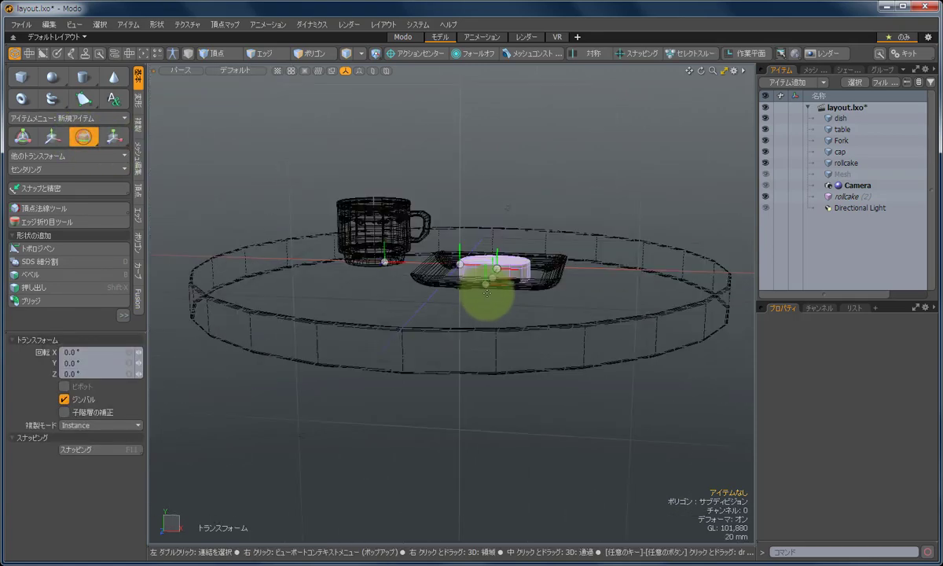
pyautogui.click(861, 203)
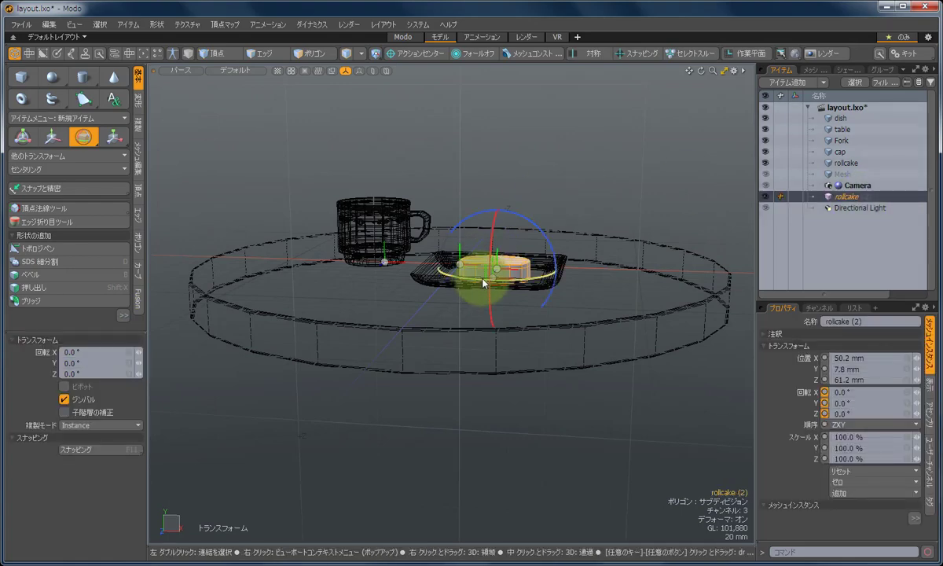
pyautogui.moveTo(544, 247); pyautogui.dragTo(525, 232)
# Move the tilted instance to about X 20.1 mm and Y 23.7 mm so it leans on the original roll cake.
pyautogui.scroll(8, 526, 236)
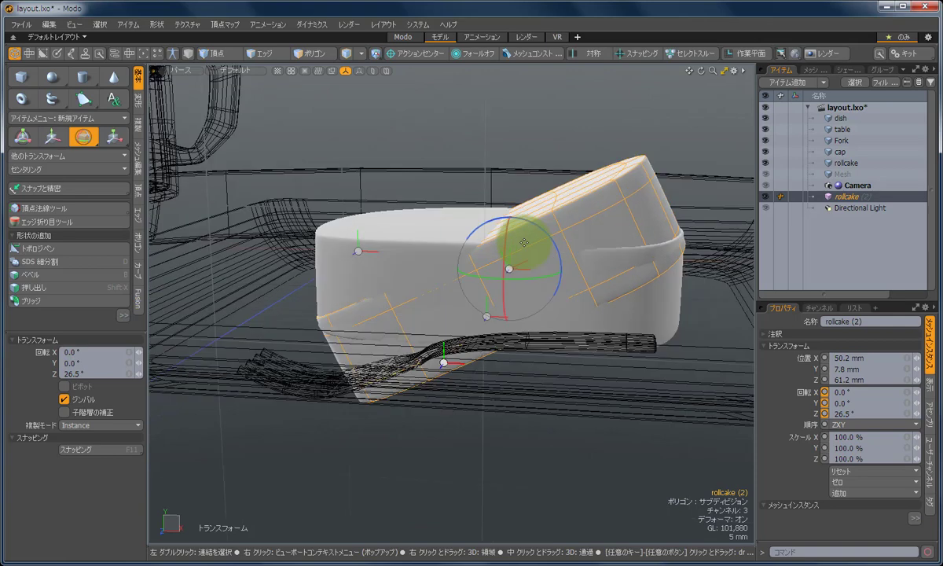
pyautogui.keyDown('alt'); pyautogui.keyDown('shift'); pyautogui.moveTo(518, 279); pyautogui.dragTo(517, 295); pyautogui.keyUp('shift'); pyautogui.keyUp('alt')
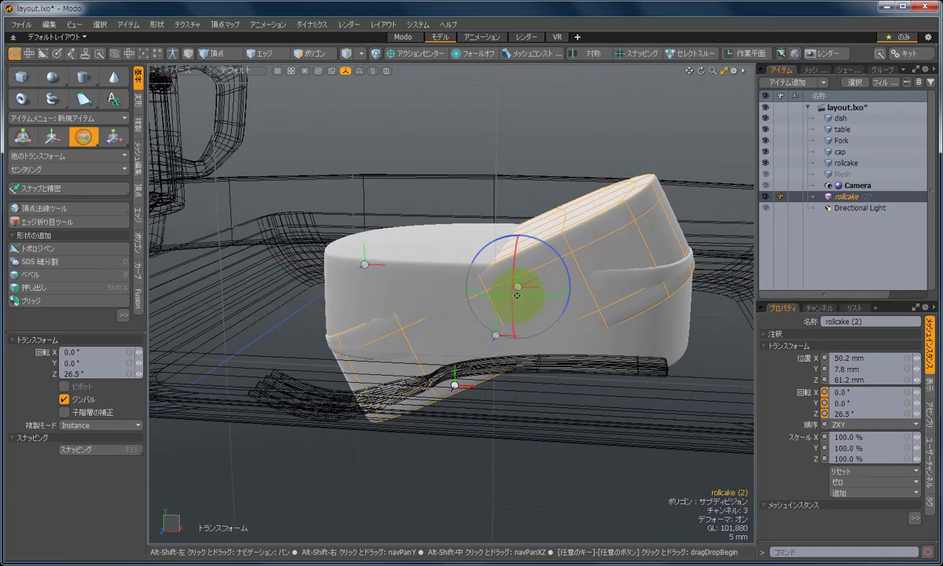
pyautogui.press('w')
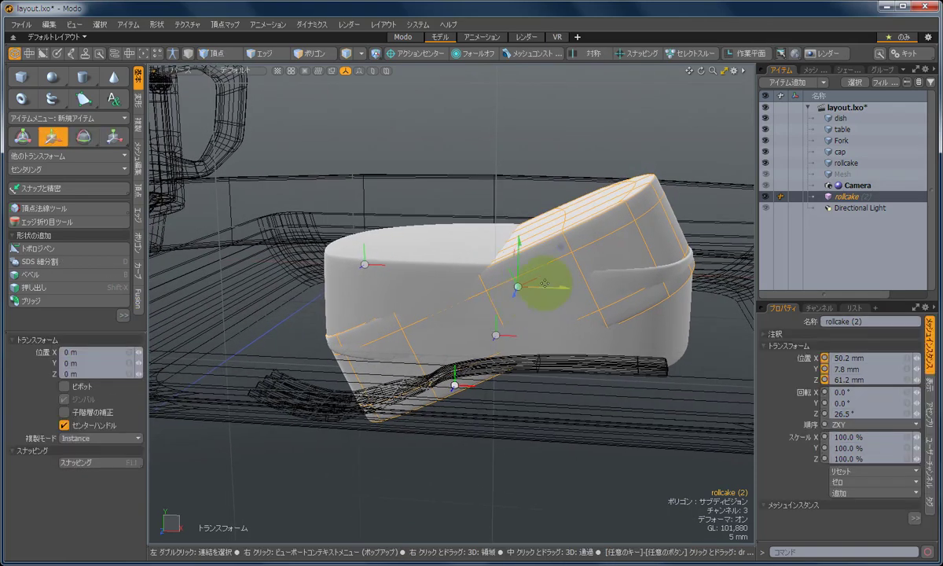
pyautogui.moveTo(545, 283); pyautogui.dragTo(541, 289)
pyautogui.keyDown('alt'); pyautogui.moveTo(375, 249); pyautogui.dragTo(453, 313); pyautogui.keyUp('alt')
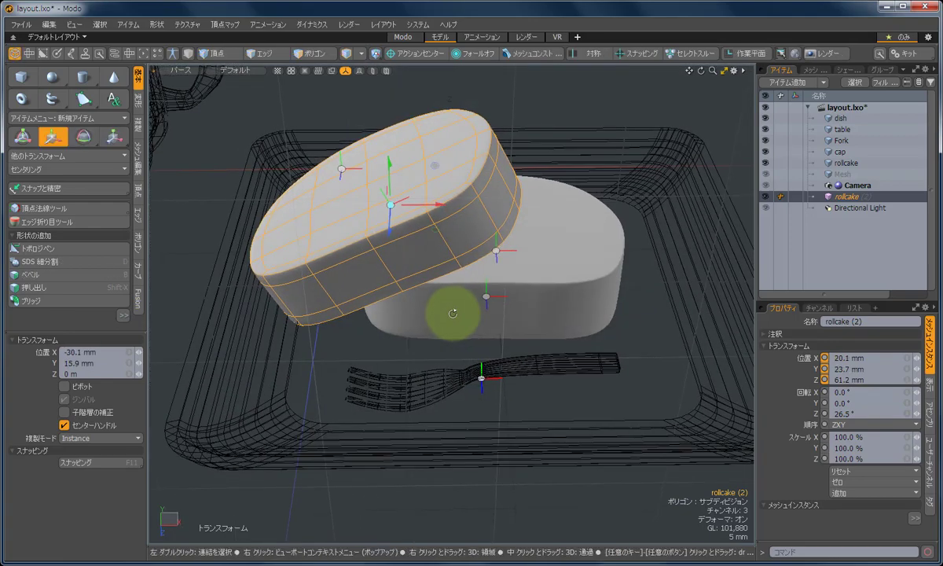
pyautogui.press('q')
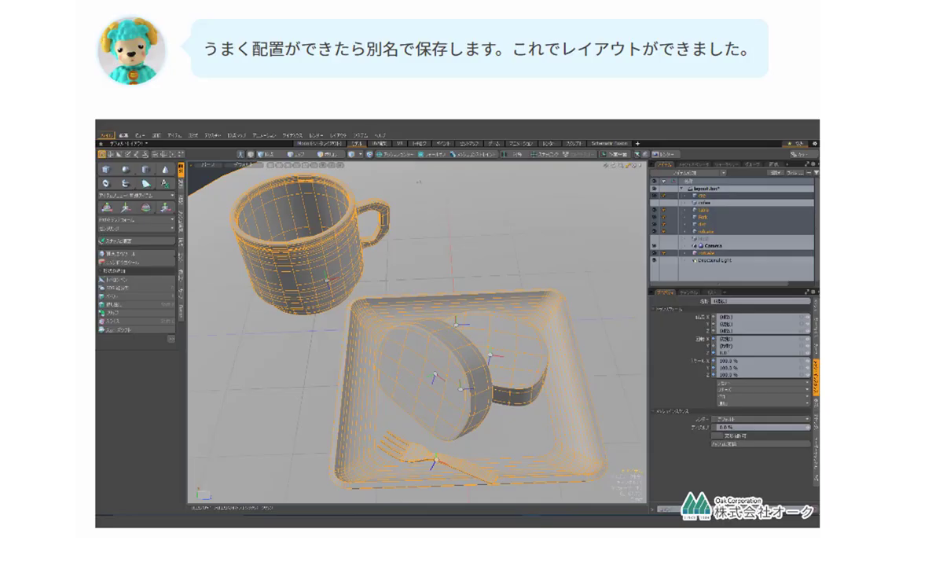